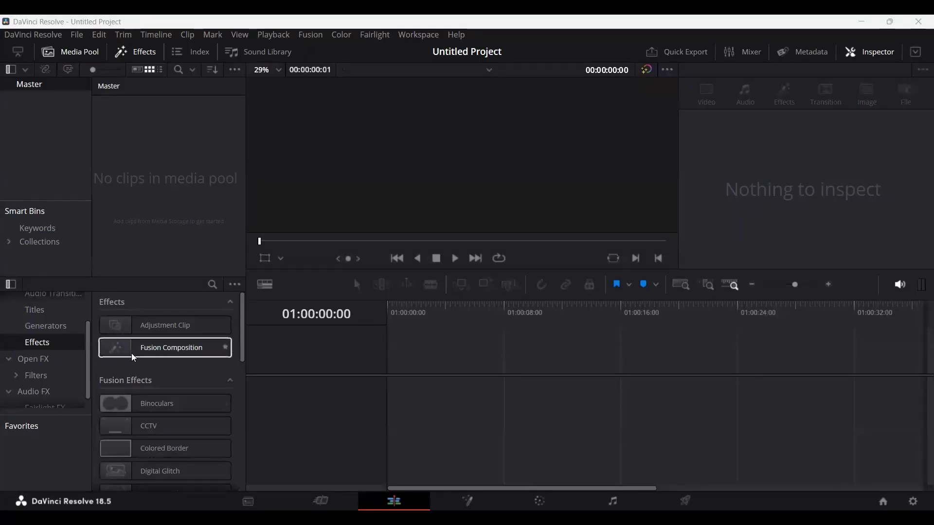
Add a Fusion Composition clip to Timeline 1 and slide it to the timeline start.
{"action": "left_click_drag", "start_coordinate": [134, 358], "coordinate": [426, 384]}
{"action": "left_click_drag", "start_coordinate": [474, 403], "coordinate": [436, 398]}
Open the clip in the Fusion page and add Background1 and Text1 nodes merged into MediaOut1.
{"action": "right_click", "coordinate": [441, 393]}
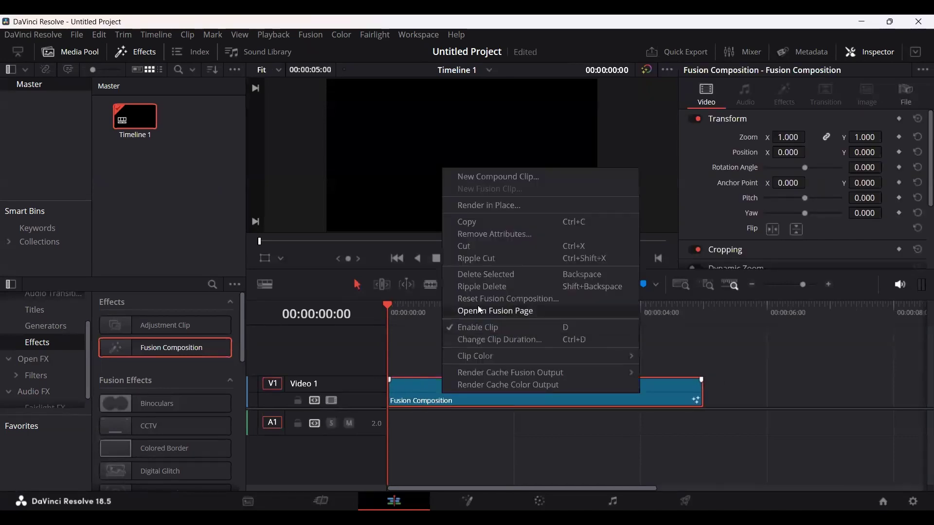
{"action": "left_click", "coordinate": [479, 310]}
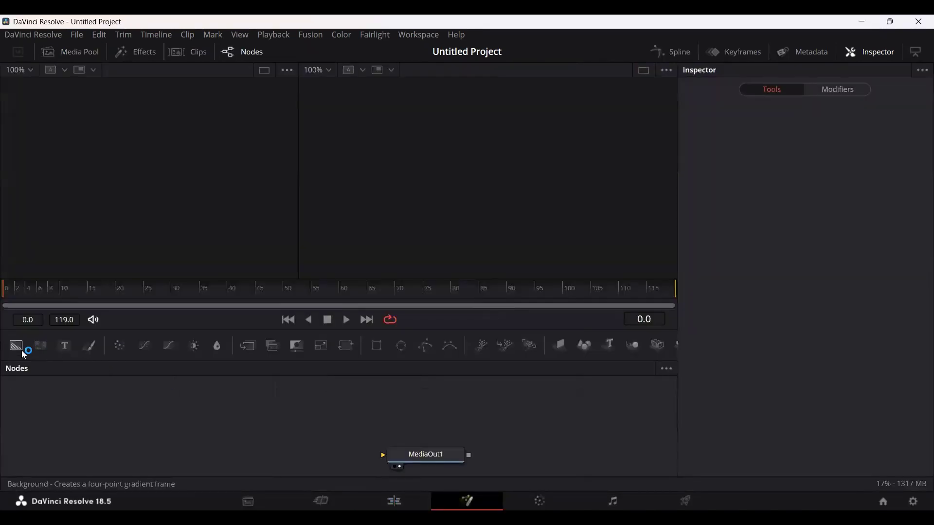
{"action": "left_click_drag", "start_coordinate": [16, 346], "coordinate": [566, 447]}
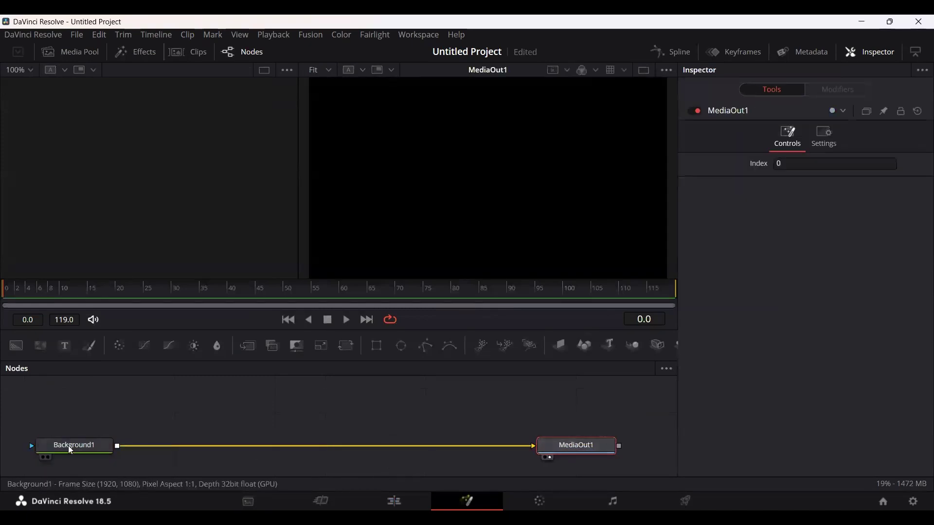
{"action": "left_click_drag", "start_coordinate": [65, 346], "coordinate": [118, 448]}
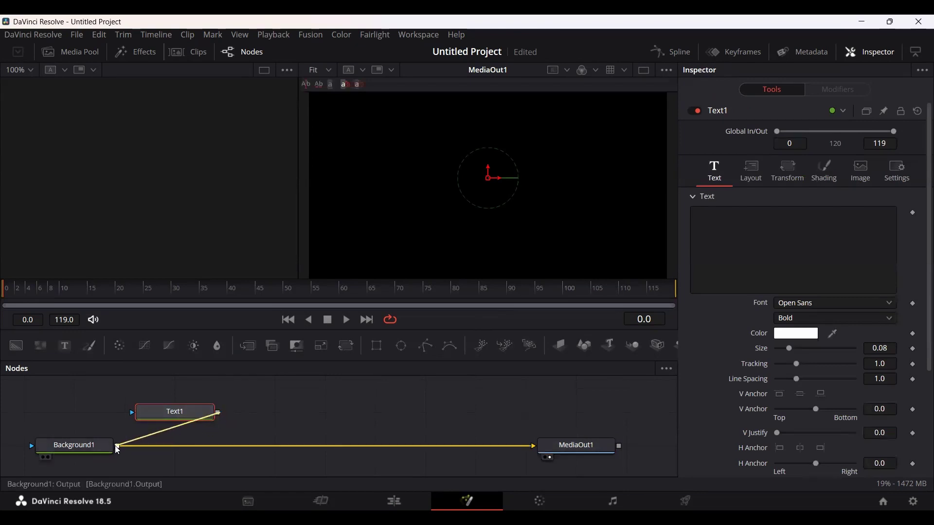
{"action": "left_click", "coordinate": [175, 413]}
{"action": "left_click", "coordinate": [752, 218]}
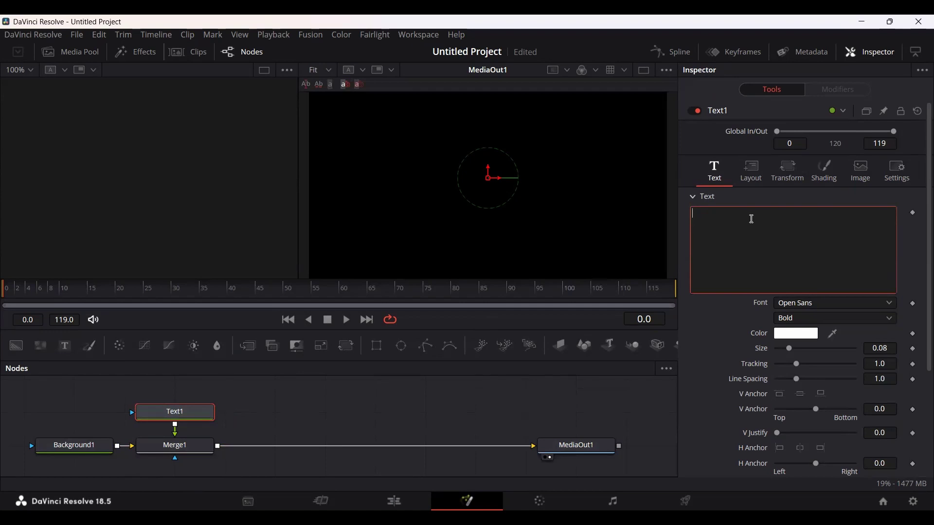
Enter 'STRETCH' as Text1's text and set the font to Impact.
{"action": "type", "text": "STRETCH"}
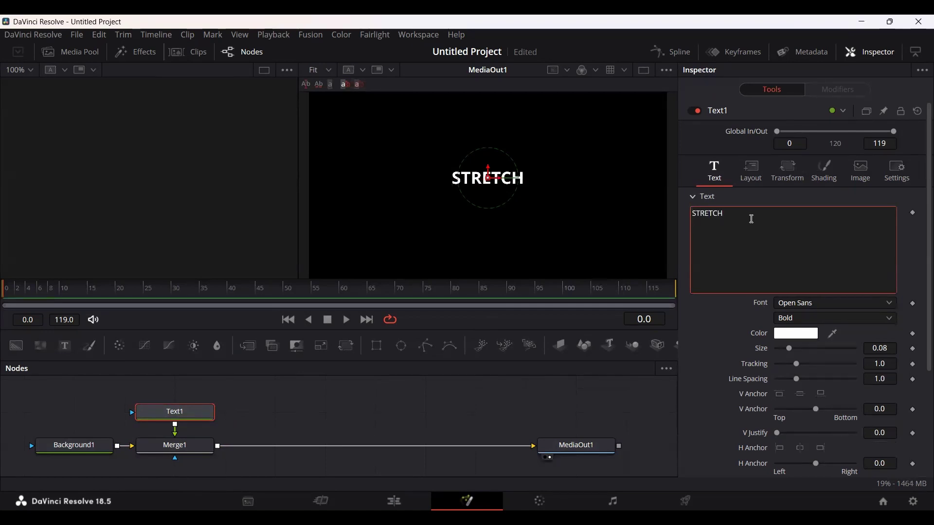
{"action": "left_click", "coordinate": [818, 302]}
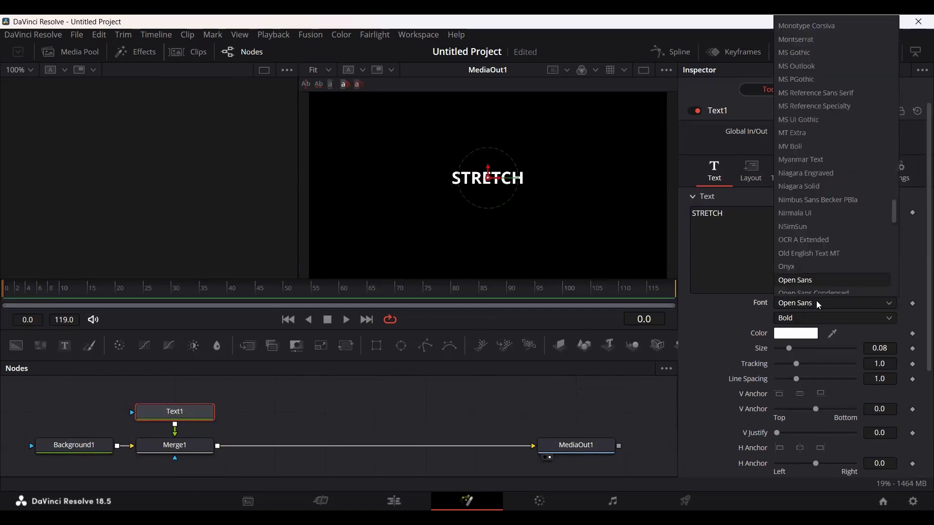
{"action": "type", "text": "Impact"}
{"action": "key", "text": "Return"}
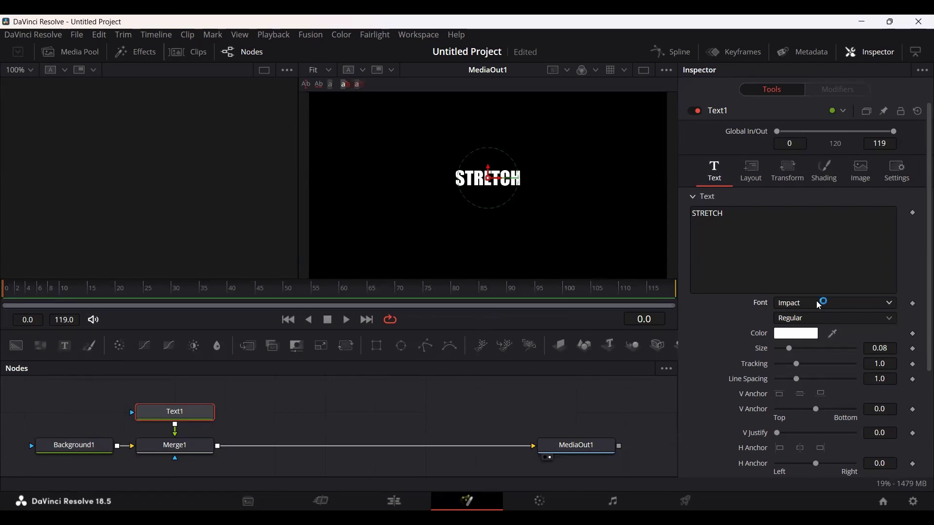
Set the text size to 0.15.
{"action": "left_click", "coordinate": [893, 348]}
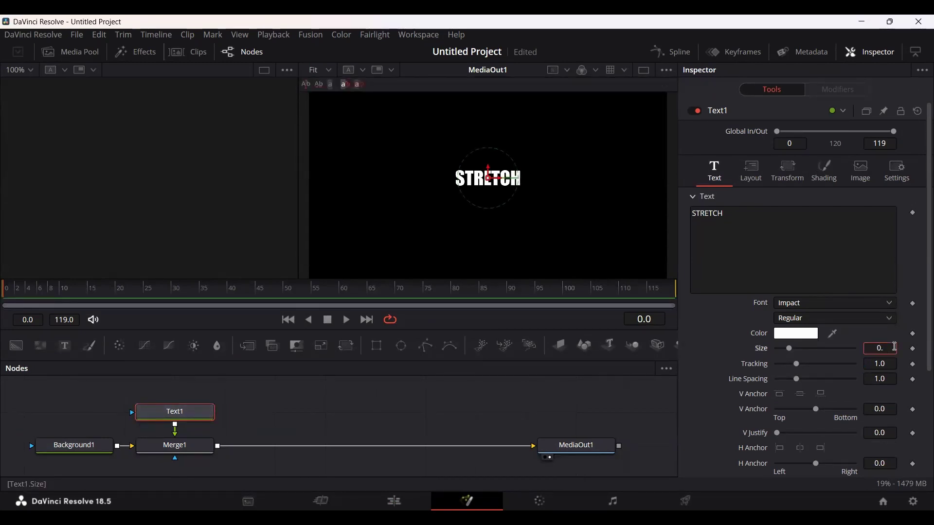
{"action": "type", "text": "1"}
{"action": "key", "text": "Tab"}
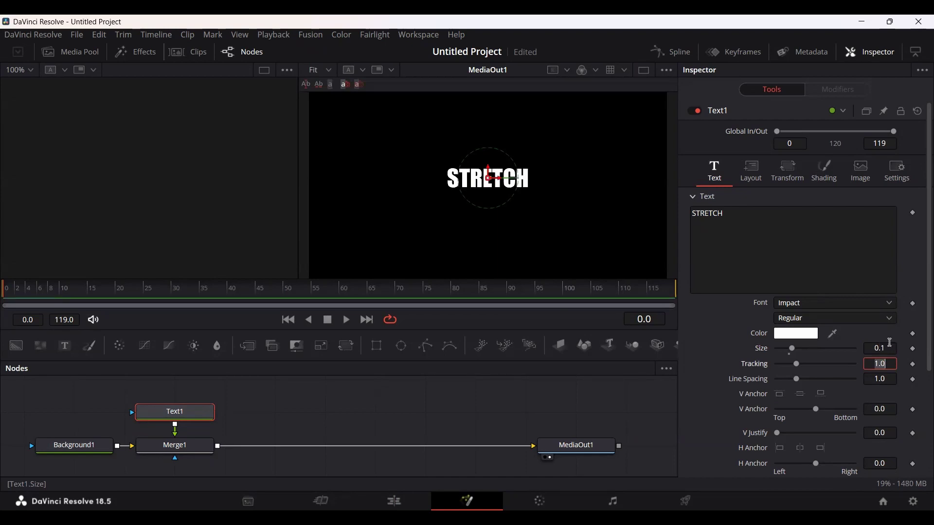
{"action": "left_click", "coordinate": [890, 343]}
{"action": "type", "text": "5"}
{"action": "key", "text": "Tab"}
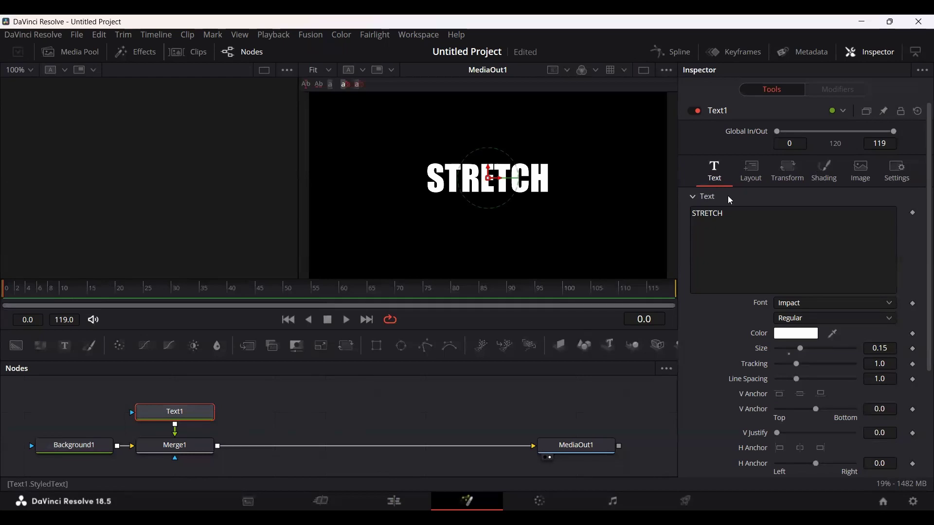
Expose Text1's per-character Size controls, test stretching Size Y, then reset it to 1.0.
{"action": "left_click", "coordinate": [781, 177]}
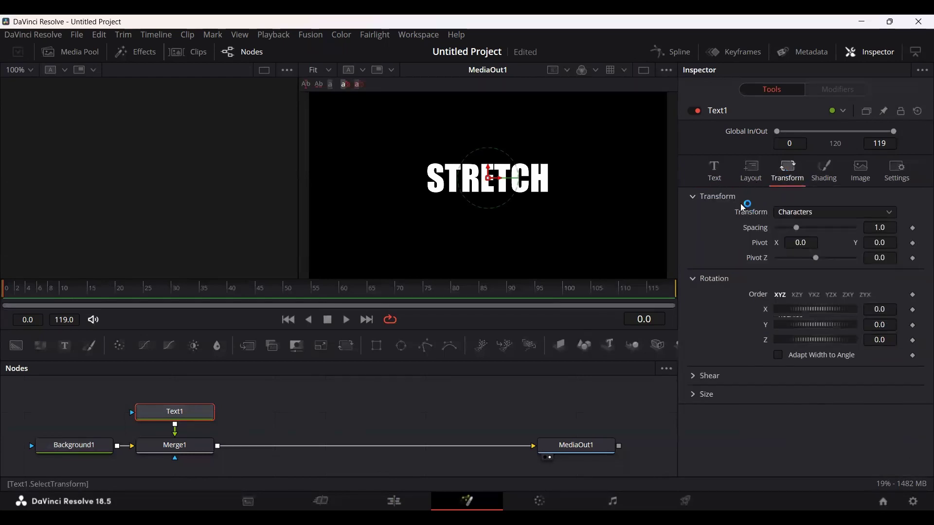
{"action": "left_click", "coordinate": [692, 393]}
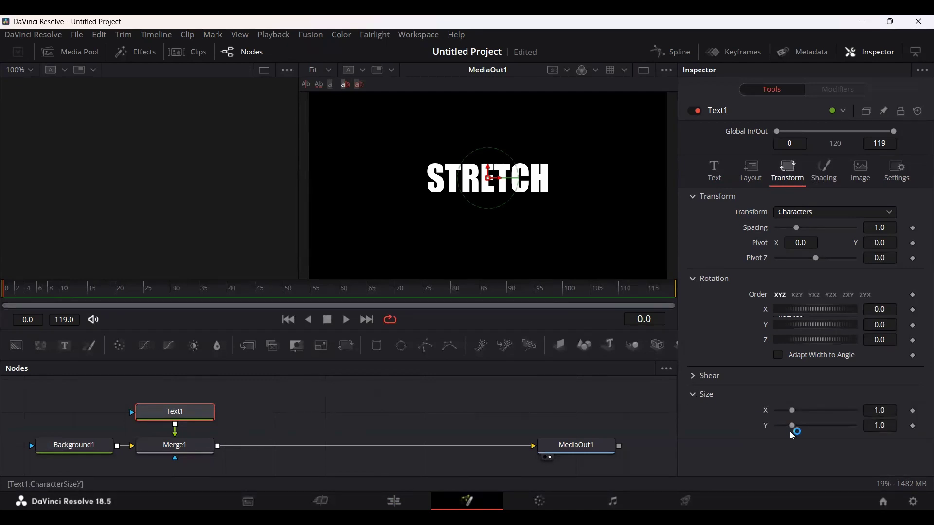
{"action": "mouse_move", "coordinate": [792, 428]}
{"action": "left_mouse_down"}
{"action": "mouse_move", "coordinate": [819, 427]}
{"action": "mouse_move", "coordinate": [795, 426]}
{"action": "mouse_move", "coordinate": [819, 427]}
{"action": "mouse_move", "coordinate": [809, 426]}
{"action": "left_mouse_up"}
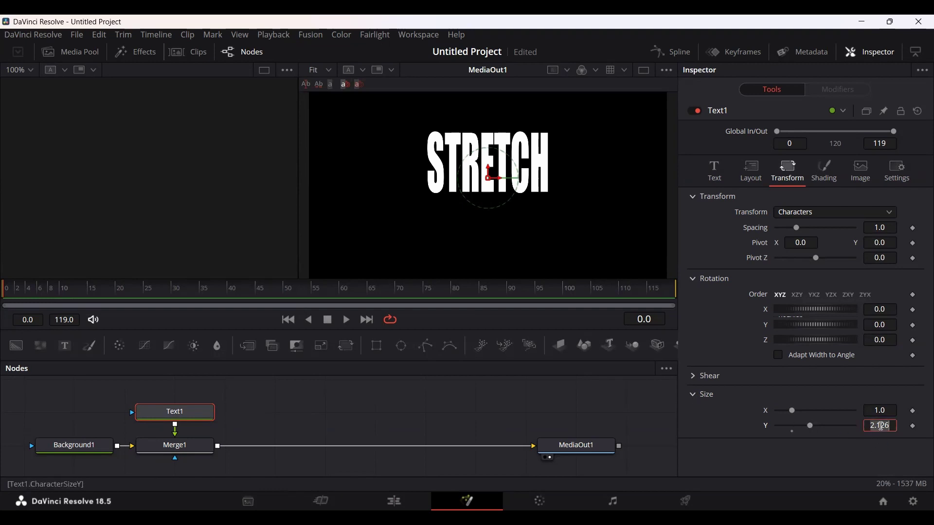
{"action": "type", "text": "1"}
{"action": "key", "text": "Return"}
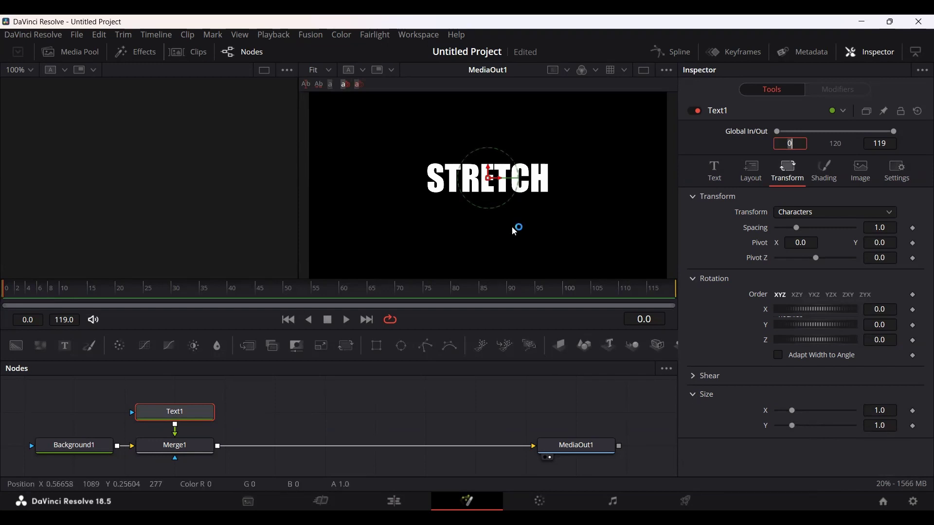
At frame 20 set the character Pivot Y to 0.04, test the stretch, and reset Size Y to 1.0.
{"action": "left_click", "coordinate": [727, 236]}
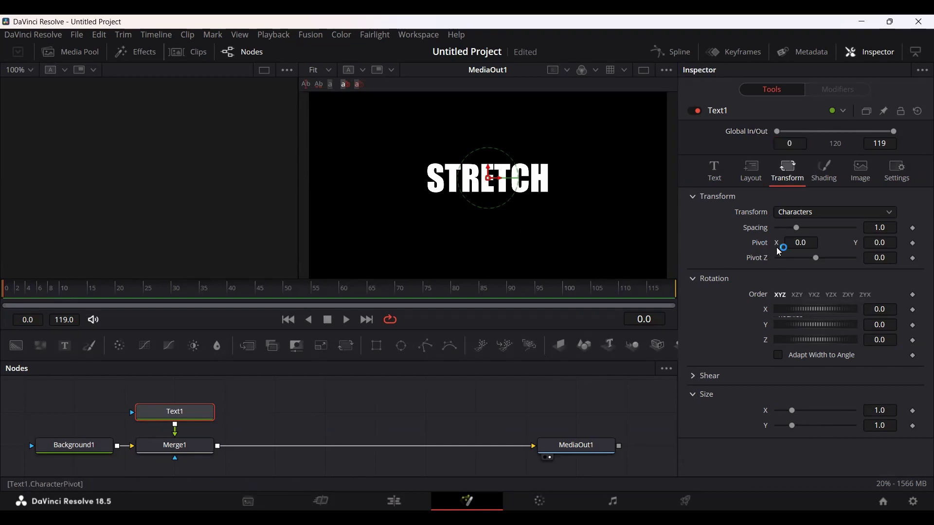
{"action": "key", "text": "space"}
{"action": "left_click", "coordinate": [890, 244]}
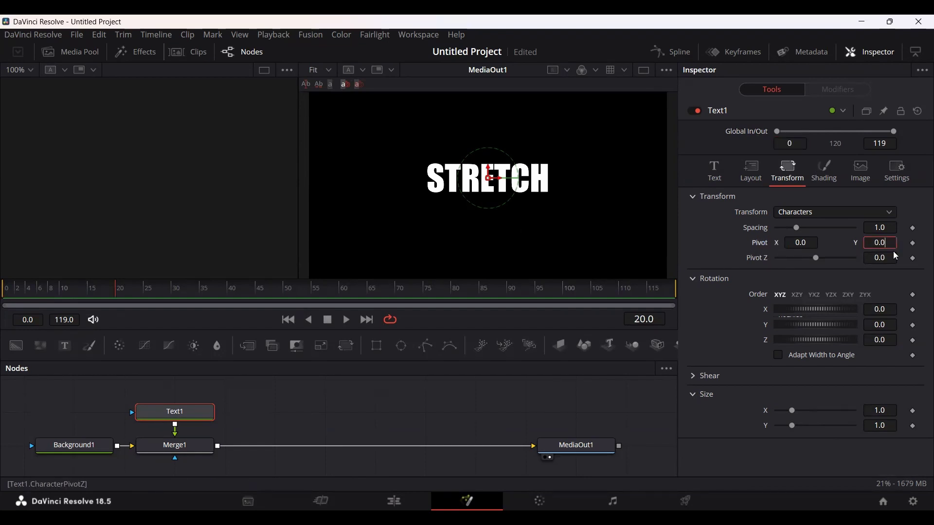
{"action": "type", "text": "4"}
{"action": "key", "text": "Return"}
{"action": "left_click_drag", "start_coordinate": [792, 426], "coordinate": [813, 423]}
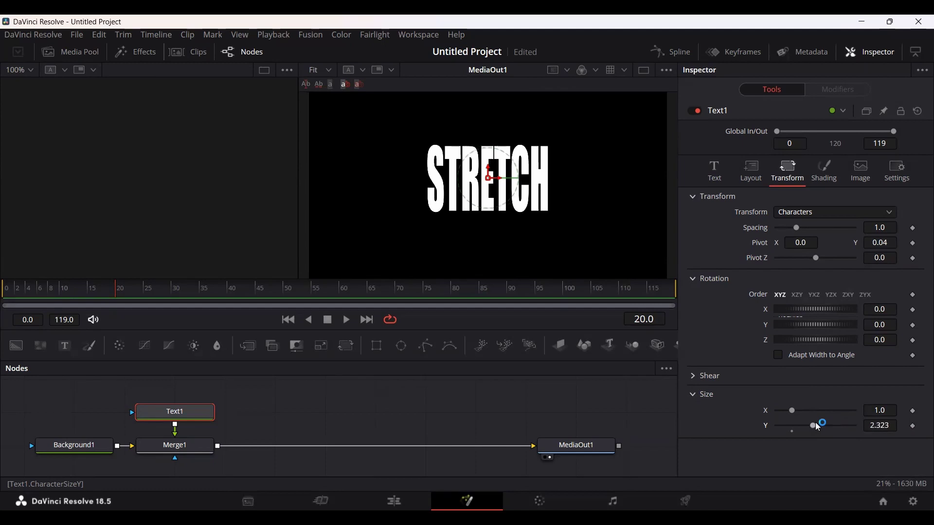
{"action": "double_click", "coordinate": [815, 423]}
Keyframe the character Size Y and stretch the letters tall (3.386) at frame 20.
{"action": "key", "text": "Home"}
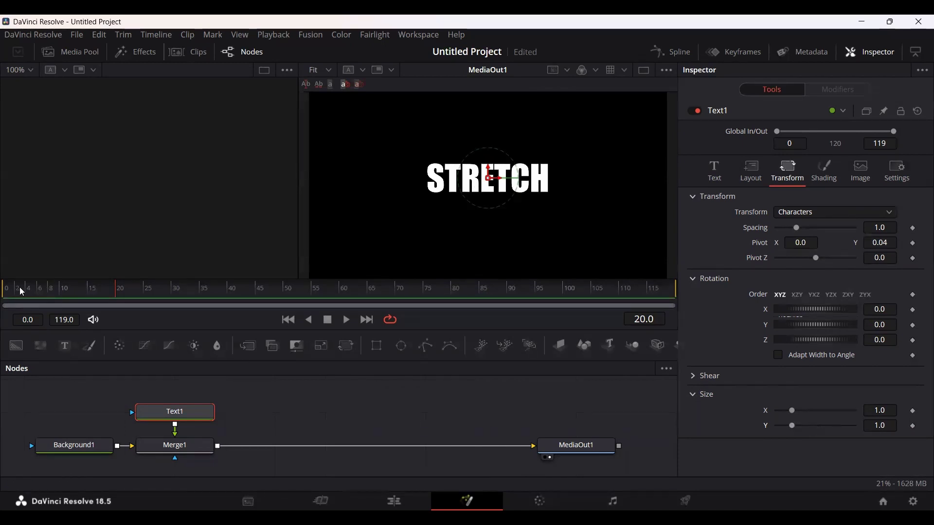
{"action": "left_click", "coordinate": [913, 426]}
{"action": "left_click_drag", "start_coordinate": [78, 292], "coordinate": [98, 293]}
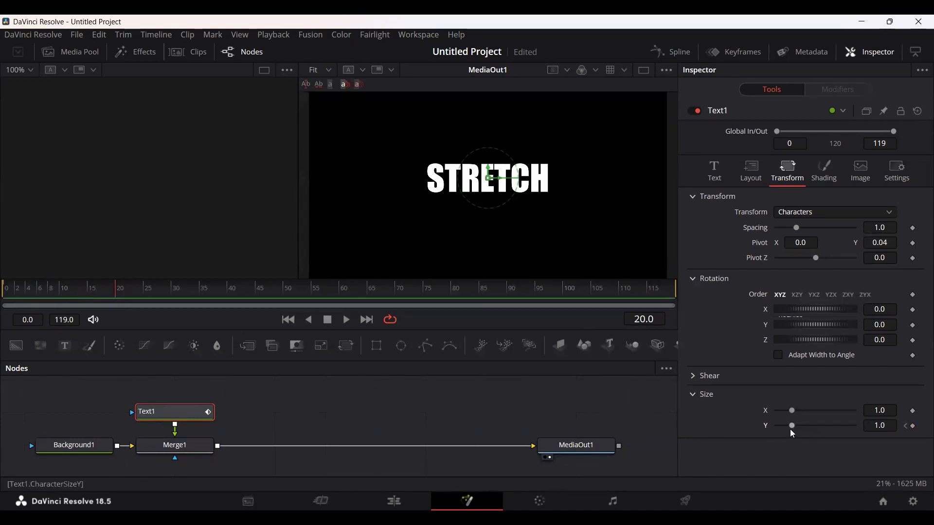
{"action": "left_click_drag", "start_coordinate": [793, 427], "coordinate": [831, 429]}
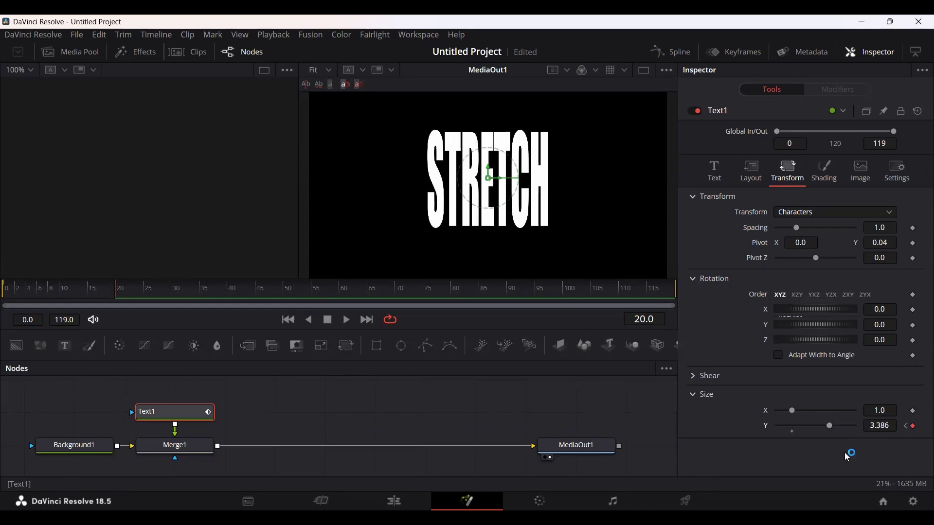
Set Size Y back to 1.0 at frame 40 and play the animation from frame 0.
{"action": "left_click_drag", "start_coordinate": [152, 292], "coordinate": [235, 301]}
{"action": "left_click", "coordinate": [879, 426]}
{"action": "type", "text": "1"}
{"action": "key", "text": "Return"}
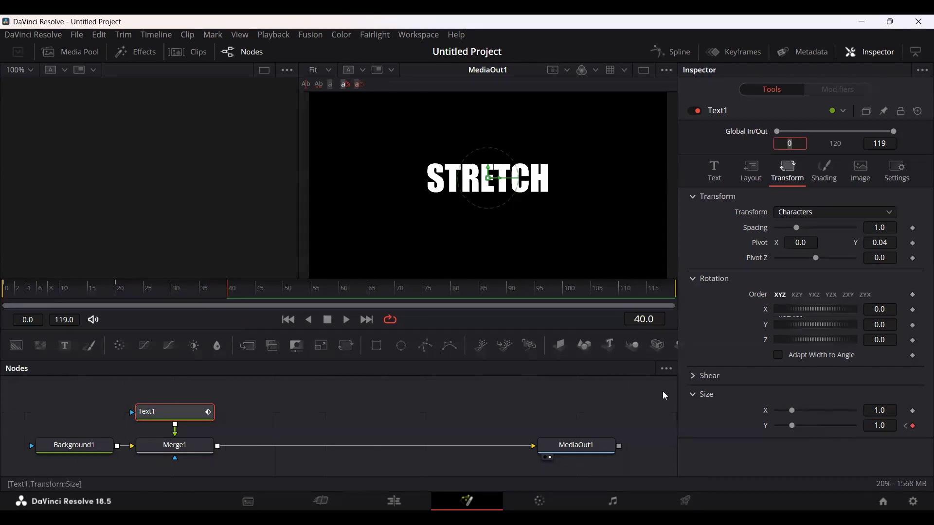
{"action": "left_click", "coordinate": [435, 415]}
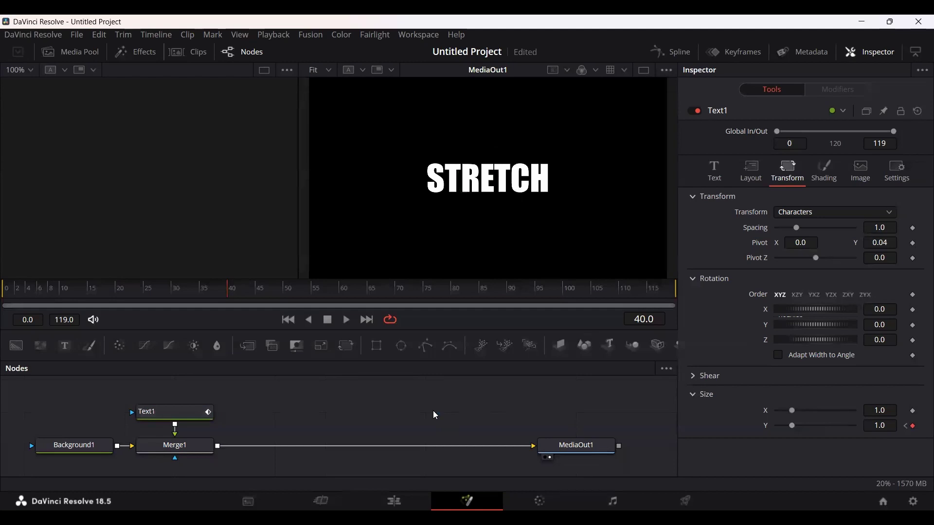
{"action": "left_click", "coordinate": [2, 294]}
{"action": "key", "text": "space"}
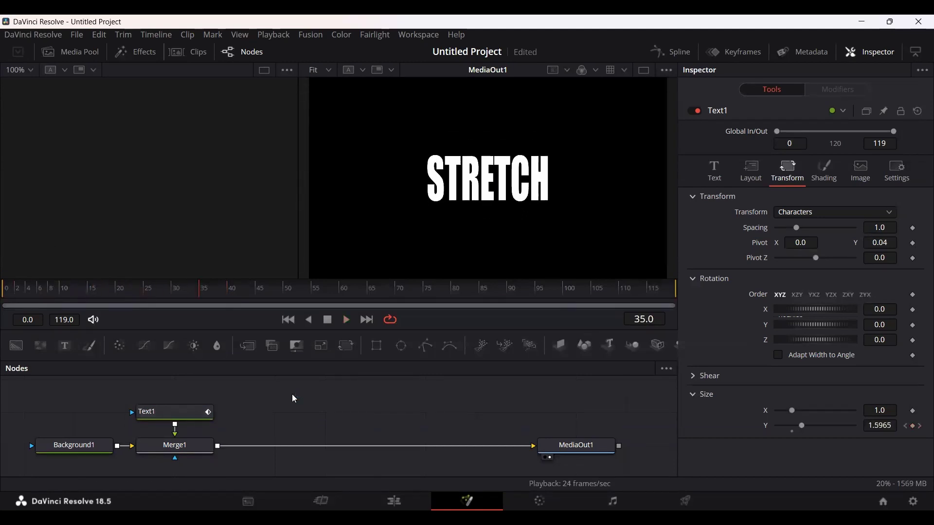
Show Text1's Size Y curve in the Spline editor and select its keyframes.
{"action": "left_click", "coordinate": [671, 52]}
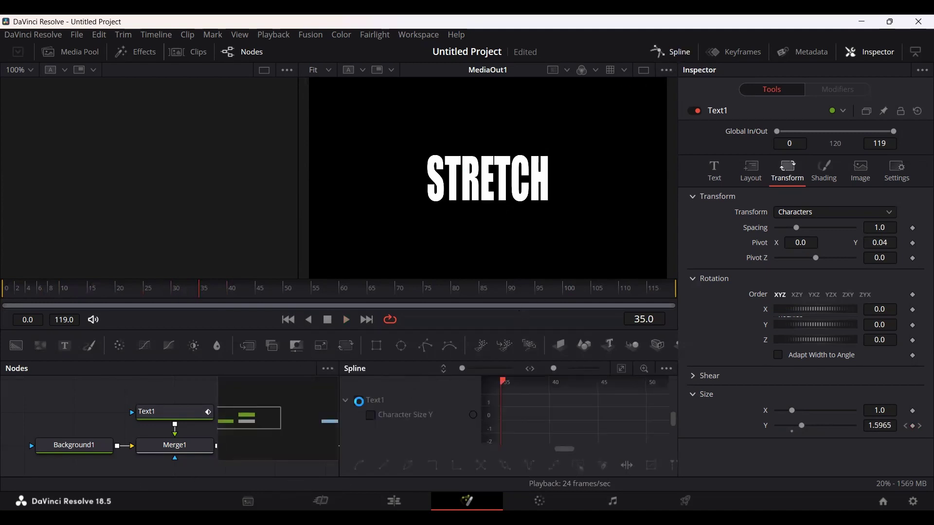
{"action": "left_click", "coordinate": [359, 399]}
{"action": "left_click", "coordinate": [346, 400]}
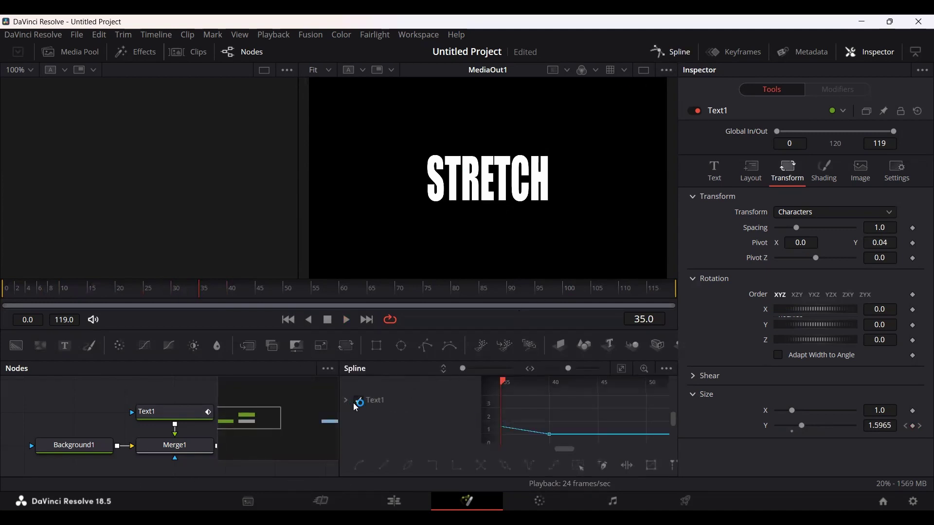
{"action": "left_click", "coordinate": [621, 368]}
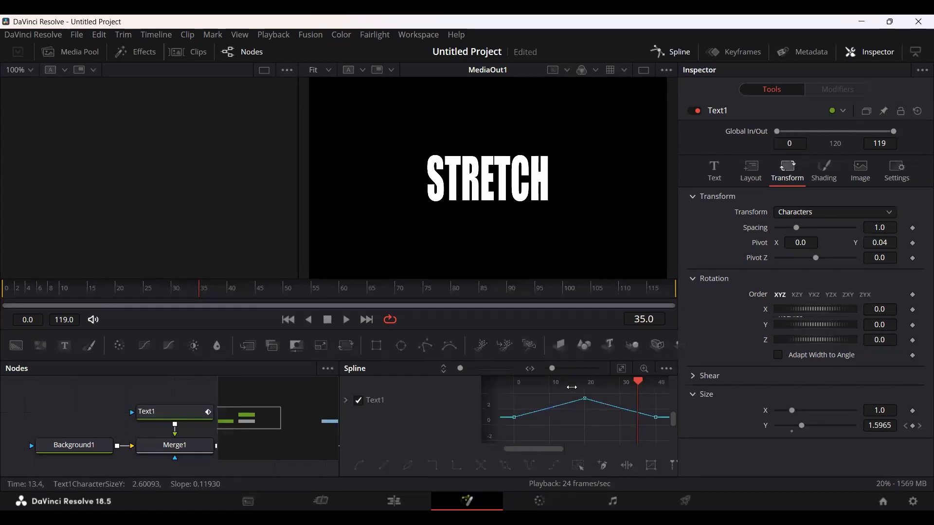
{"action": "scroll", "coordinate": [549, 437], "scroll_direction": "down", "scroll_amount": 2}
{"action": "left_click_drag", "start_coordinate": [549, 437], "coordinate": [627, 411]}
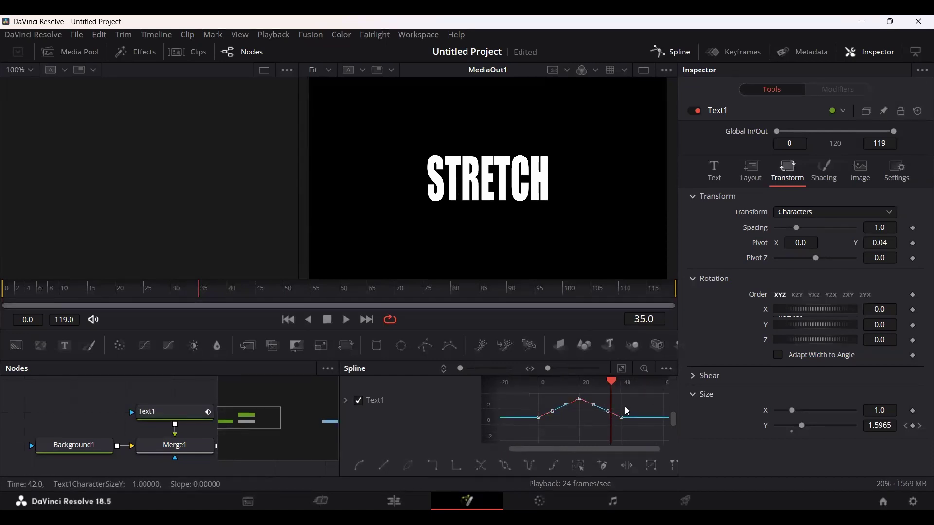
Smooth the keyframes and widen the curve's peak for a longer hold, previewing playback.
{"action": "key", "text": "shift+s"}
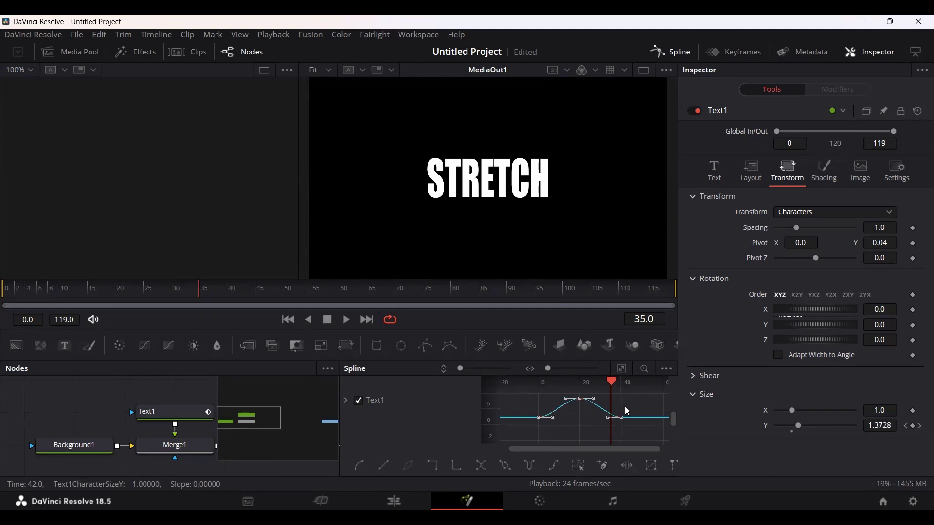
{"action": "left_click", "coordinate": [3, 298]}
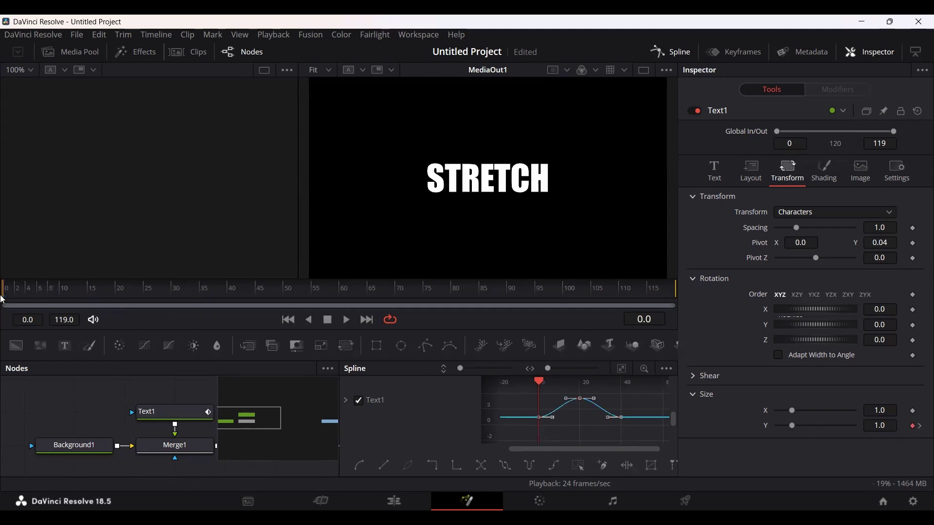
{"action": "key", "text": "space"}
{"action": "key", "text": "space"}
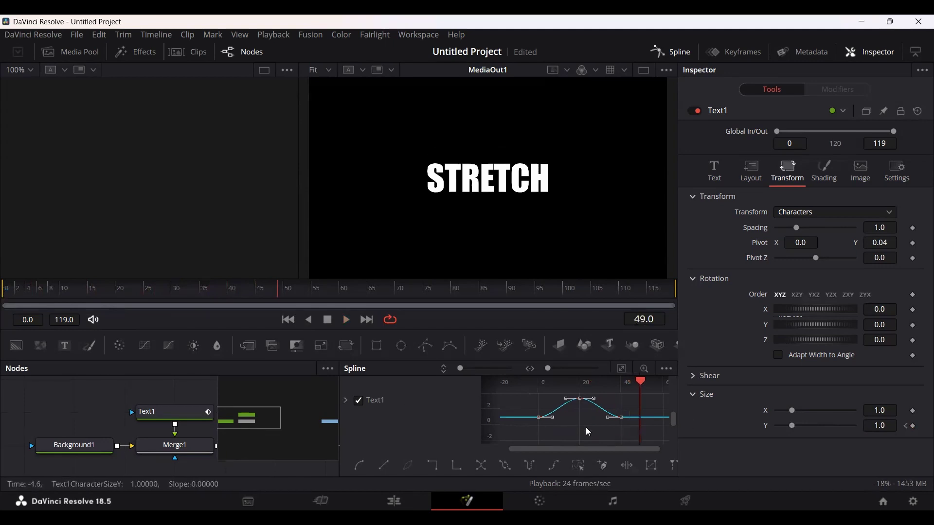
{"action": "mouse_move", "coordinate": [592, 399]}
{"action": "left_mouse_down"}
{"action": "mouse_move", "coordinate": [619, 403]}
{"action": "mouse_move", "coordinate": [612, 402]}
{"action": "left_mouse_up"}
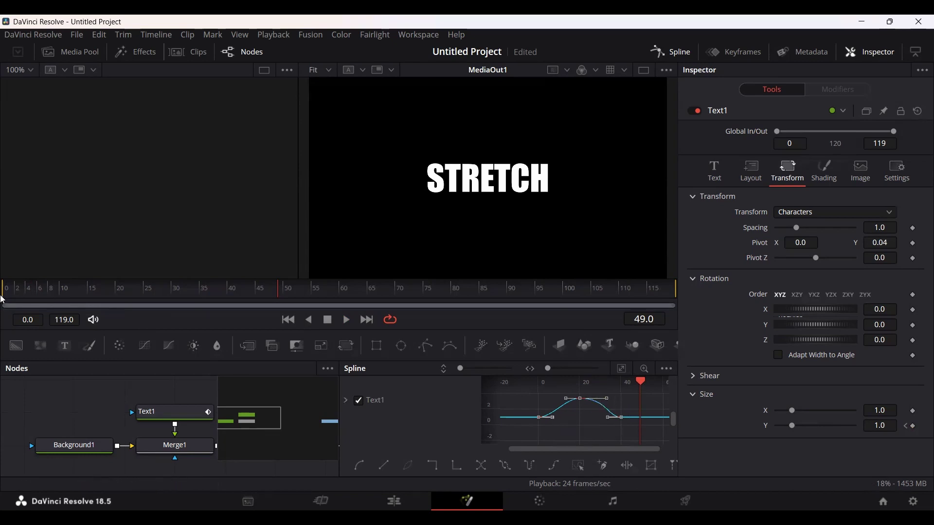
{"action": "left_click_drag", "start_coordinate": [14, 289], "coordinate": [3, 300]}
{"action": "key", "text": "space"}
Lengthen the start keyframe's easing, preview again, and close the Spline panel.
{"action": "left_click", "coordinate": [558, 422]}
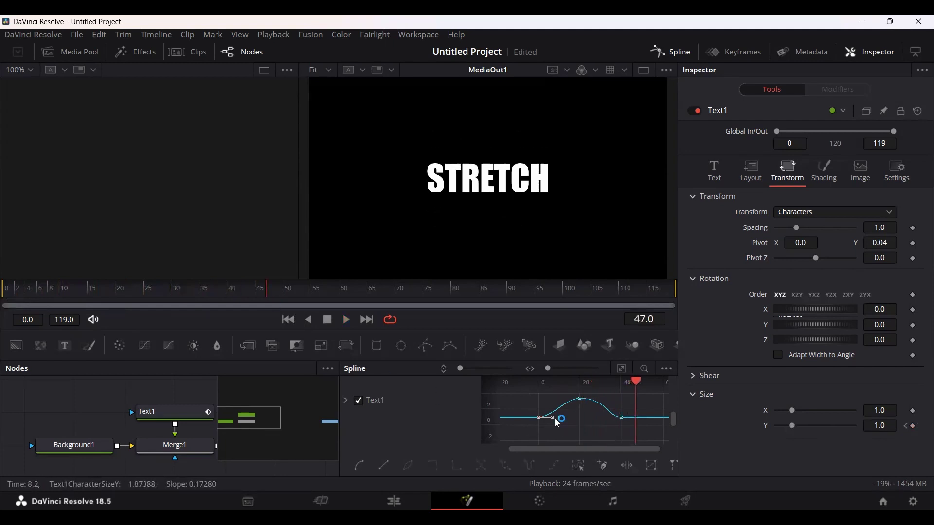
{"action": "mouse_move", "coordinate": [558, 423]}
{"action": "left_mouse_down"}
{"action": "mouse_move", "coordinate": [550, 418]}
{"action": "mouse_move", "coordinate": [564, 417]}
{"action": "left_mouse_up"}
{"action": "left_click", "coordinate": [1, 293]}
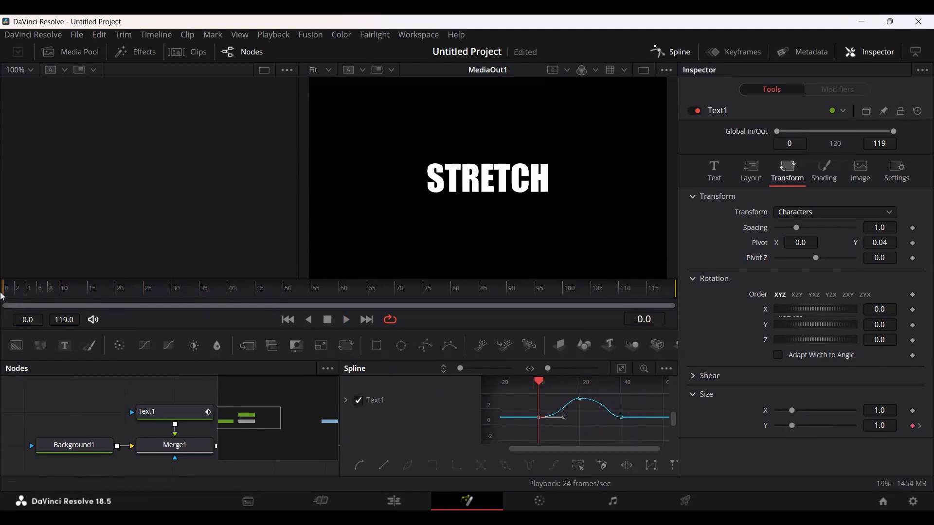
{"action": "key", "text": "space"}
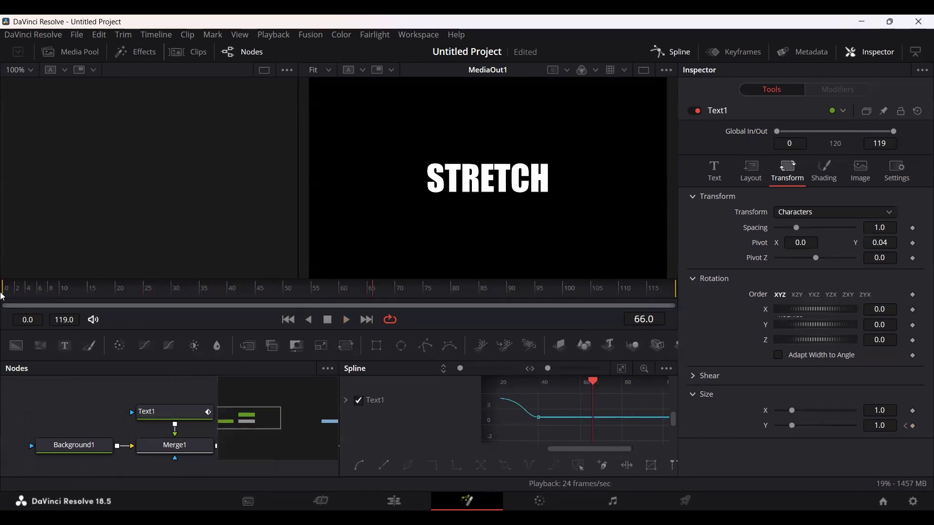
{"action": "key", "text": "space"}
{"action": "left_click", "coordinate": [676, 52]}
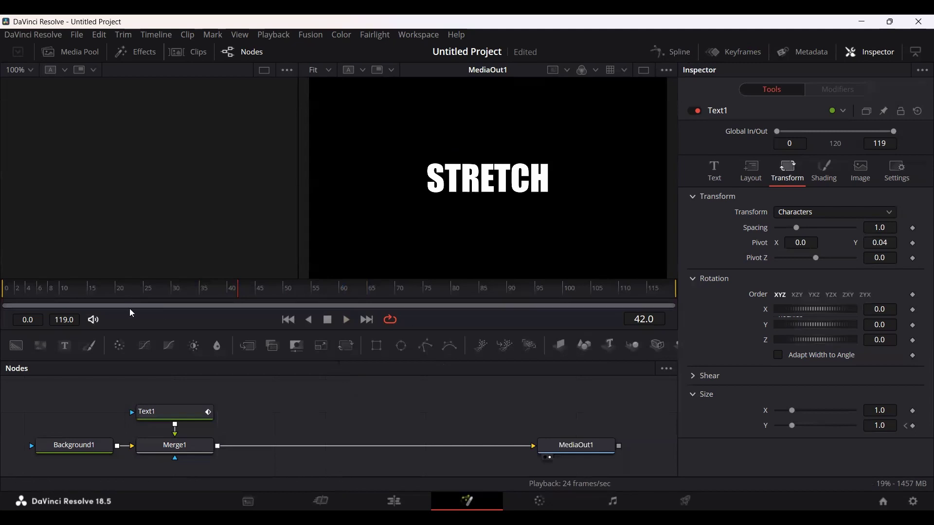
Scrub through the frames to check the stretch and clear the node selection.
{"action": "left_click", "coordinate": [42, 291]}
{"action": "left_click_drag", "start_coordinate": [42, 291], "coordinate": [156, 293]}
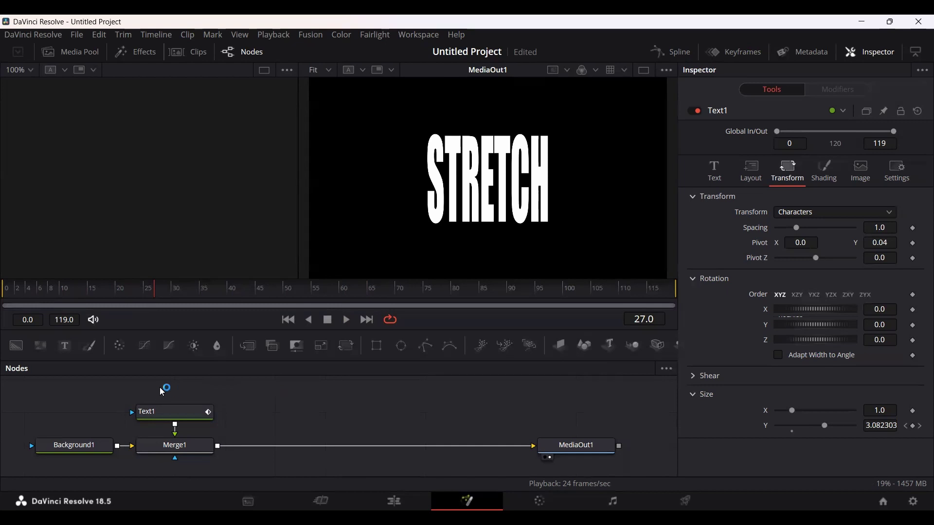
{"action": "left_click_drag", "start_coordinate": [162, 393], "coordinate": [273, 412]}
Add a Text2 node with Text1's pasted settings and merge it after Merge1 through Merge2.
{"action": "left_click_drag", "start_coordinate": [69, 348], "coordinate": [298, 412]}
{"action": "left_click", "coordinate": [165, 411]}
{"action": "right_click", "coordinate": [170, 415]}
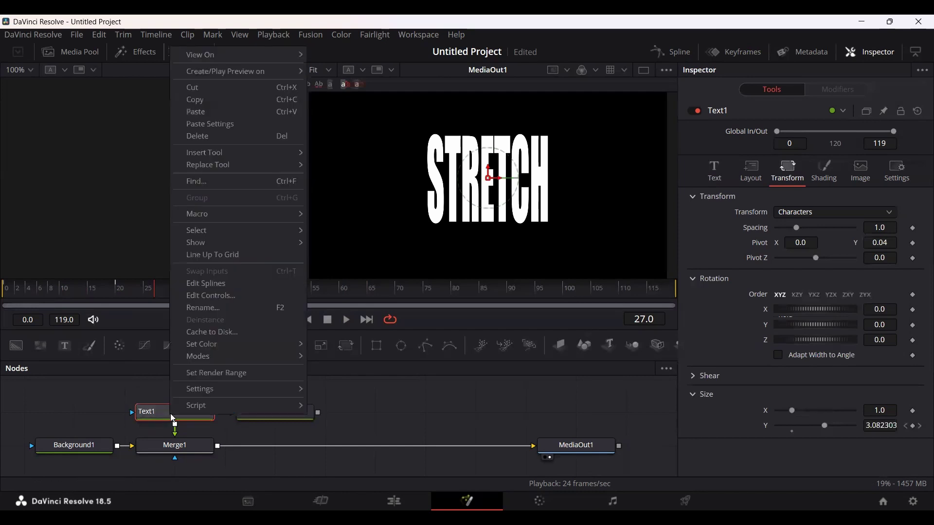
{"action": "right_click", "coordinate": [277, 413]}
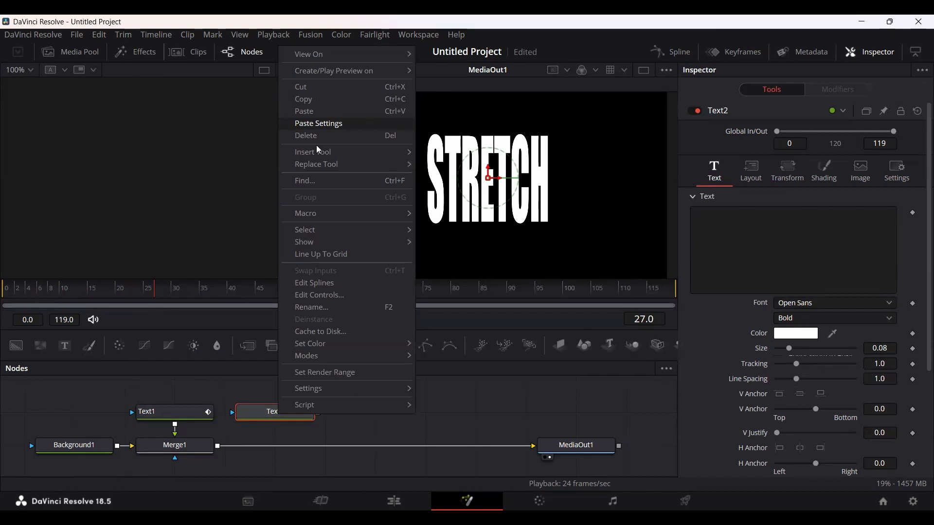
{"action": "key", "text": "Return"}
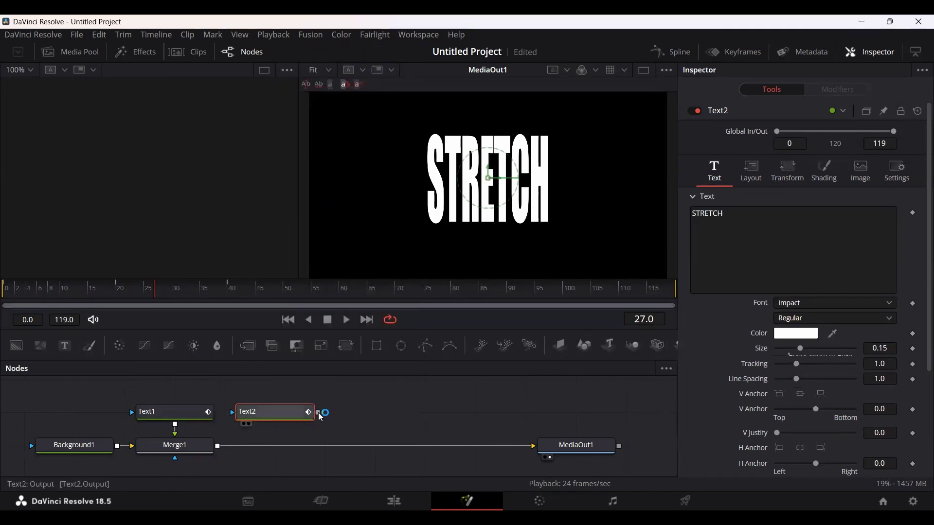
{"action": "left_click_drag", "start_coordinate": [318, 412], "coordinate": [218, 452]}
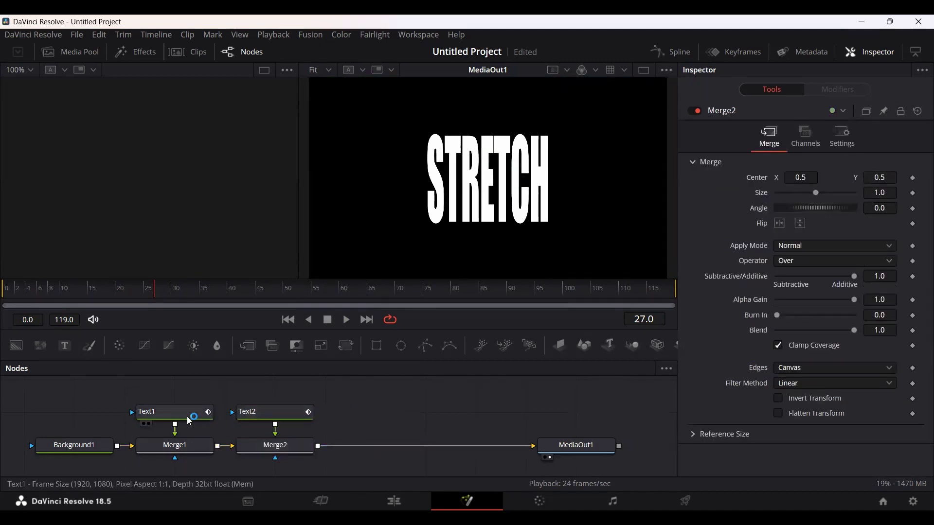
{"action": "left_click", "coordinate": [169, 413]}
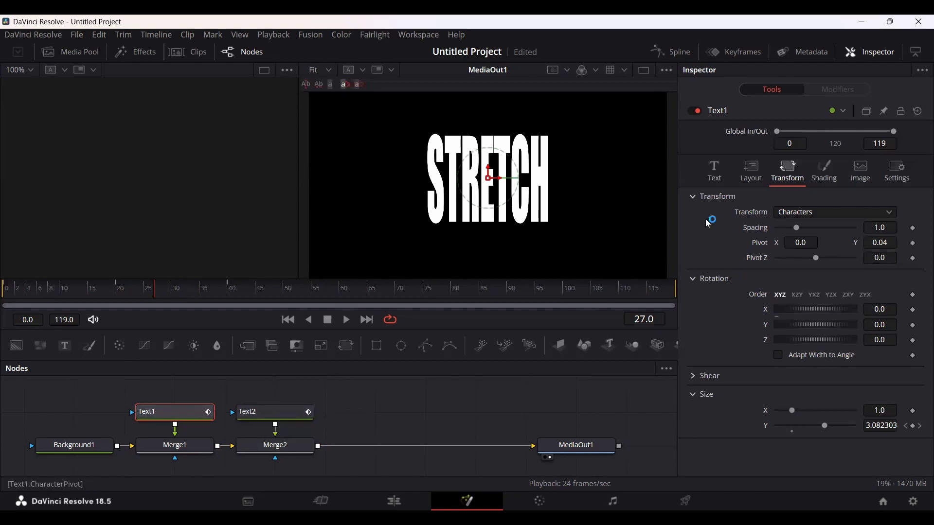
Set Text1's size to 0.16.
{"action": "left_click", "coordinate": [704, 183]}
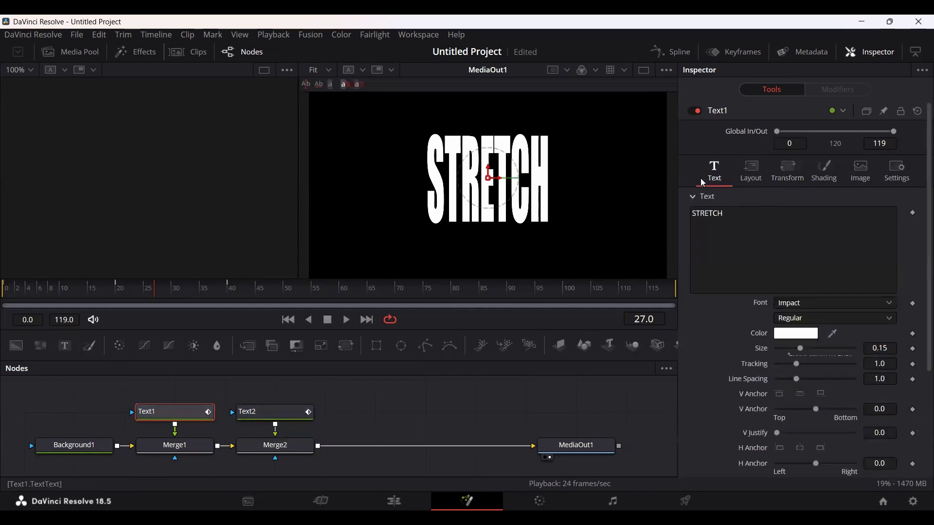
{"action": "left_click", "coordinate": [887, 348]}
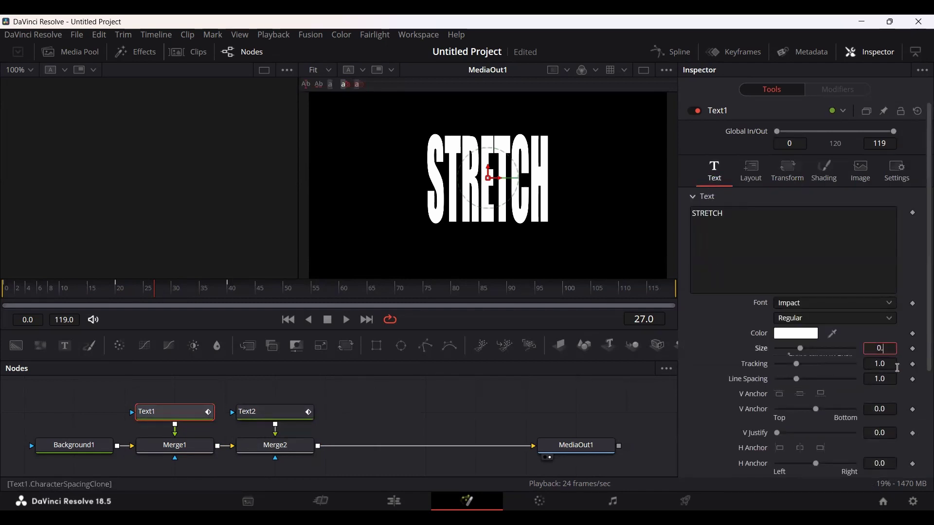
{"action": "type", "text": "15"}
{"action": "type", "text": "8"}
{"action": "key", "text": "Tab"}
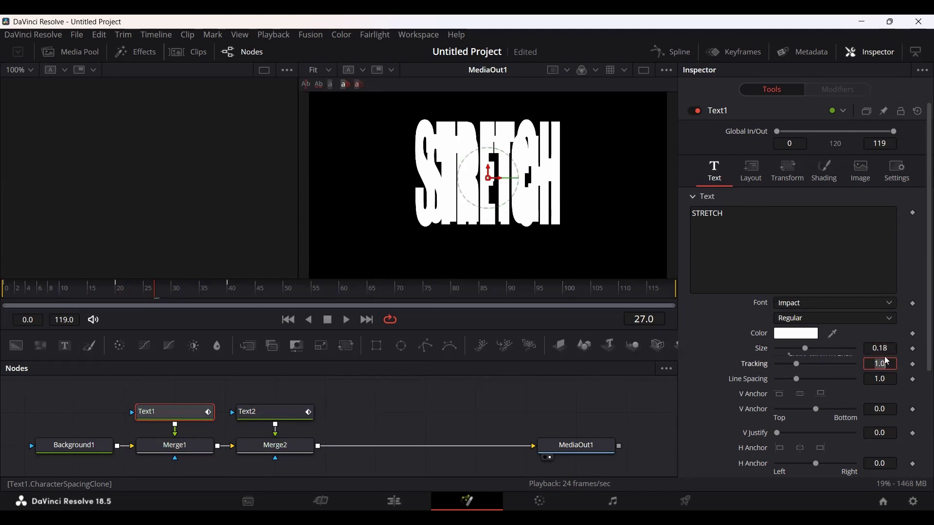
{"action": "left_click", "coordinate": [892, 351]}
{"action": "key", "text": "BackSpace"}
{"action": "type", "text": "6"}
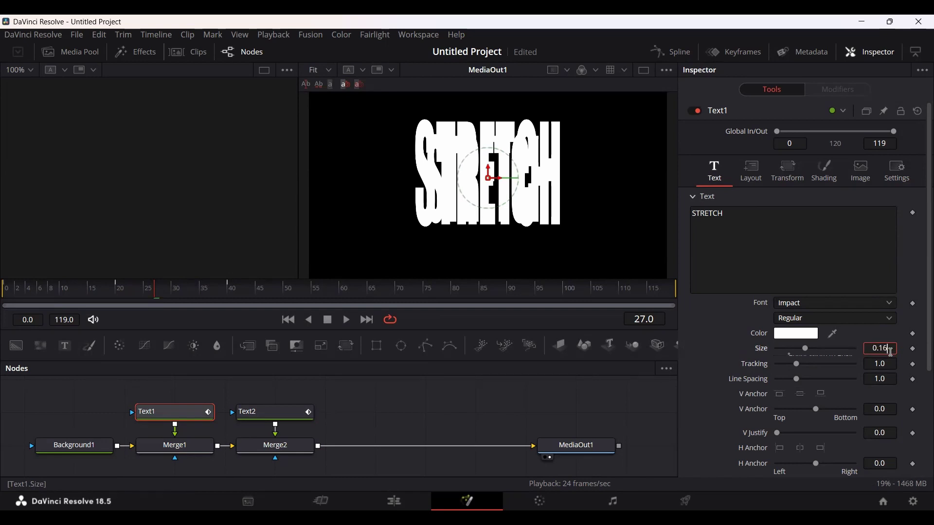
{"action": "key", "text": "Tab"}
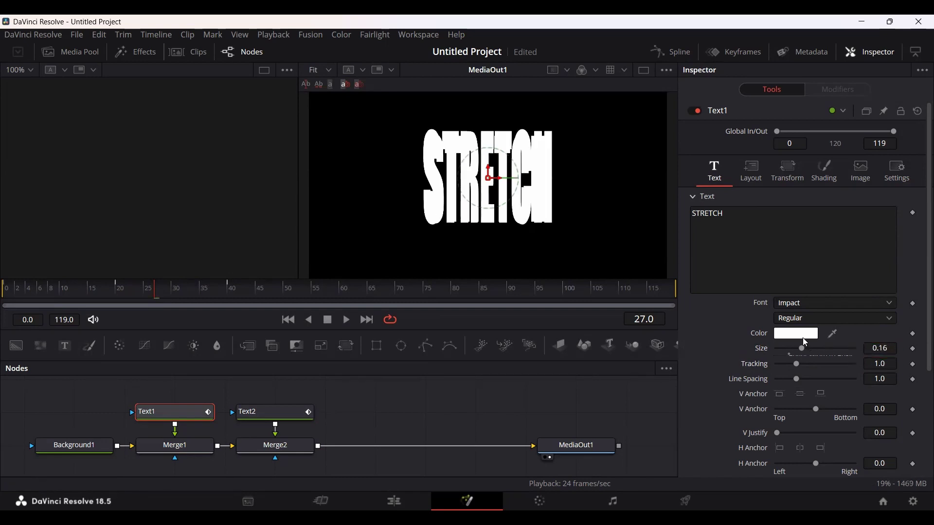
Change Text1's colour to violet (#8813ef).
{"action": "left_click", "coordinate": [803, 335]}
{"action": "left_click_drag", "start_coordinate": [579, 168], "coordinate": [505, 166]}
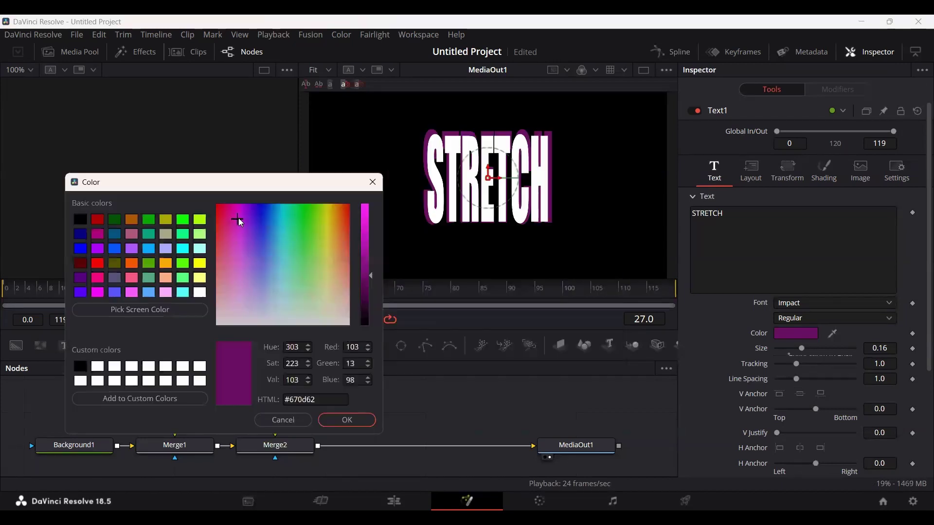
{"action": "mouse_move", "coordinate": [240, 222]}
{"action": "left_mouse_down"}
{"action": "mouse_move", "coordinate": [340, 259]}
{"action": "mouse_move", "coordinate": [240, 248]}
{"action": "mouse_move", "coordinate": [257, 236]}
{"action": "mouse_move", "coordinate": [245, 250]}
{"action": "mouse_move", "coordinate": [250, 210]}
{"action": "left_mouse_up"}
{"action": "left_click", "coordinate": [347, 420]}
Fine-tune Text1's size to 0.158 and deselect the node.
{"action": "key", "text": "BackSpace"}
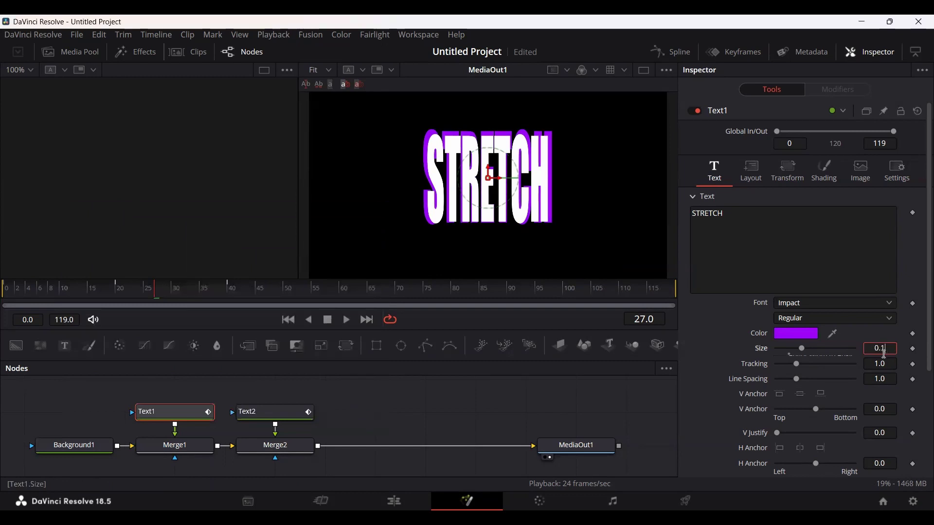
{"action": "type", "text": "55"}
{"action": "key", "text": "Tab"}
{"action": "left_click", "coordinate": [895, 351]}
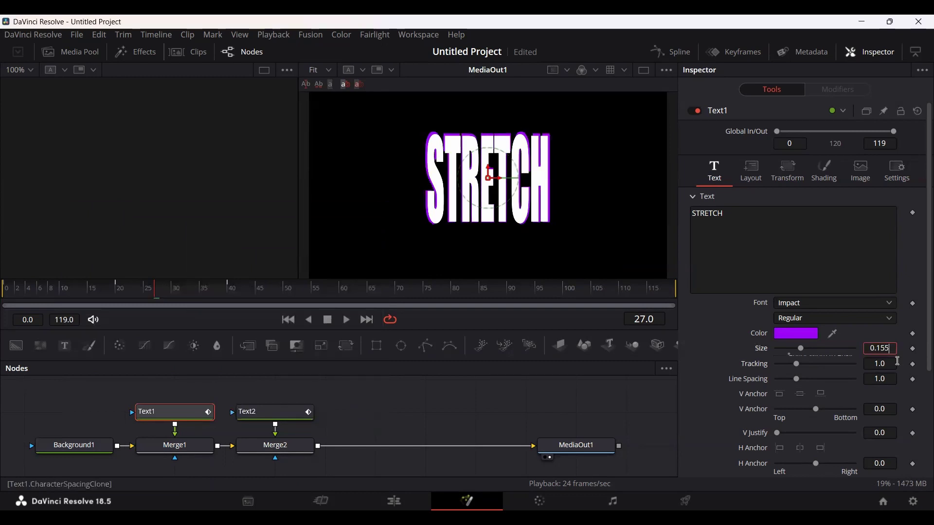
{"action": "key", "text": "BackSpace"}
{"action": "type", "text": "8"}
{"action": "key", "text": "Tab"}
{"action": "left_click", "coordinate": [328, 414]}
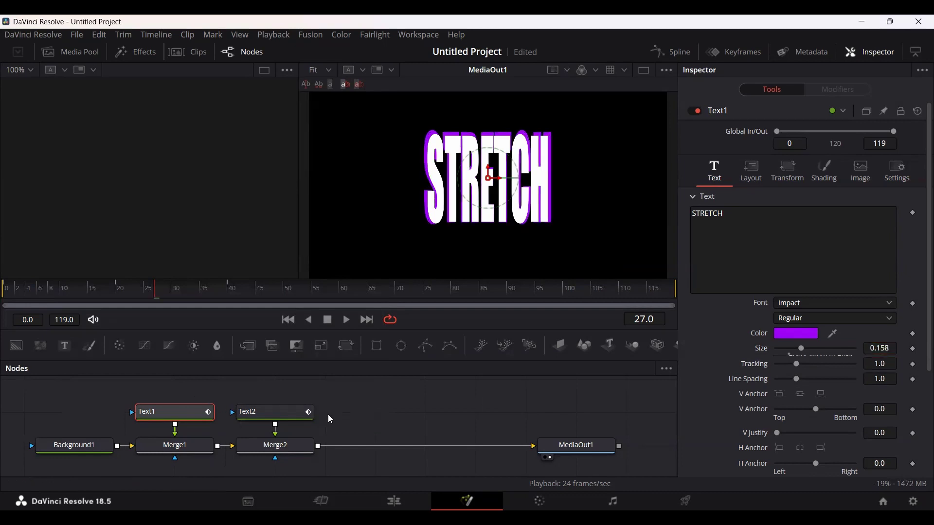
{"action": "left_click", "coordinate": [331, 415]}
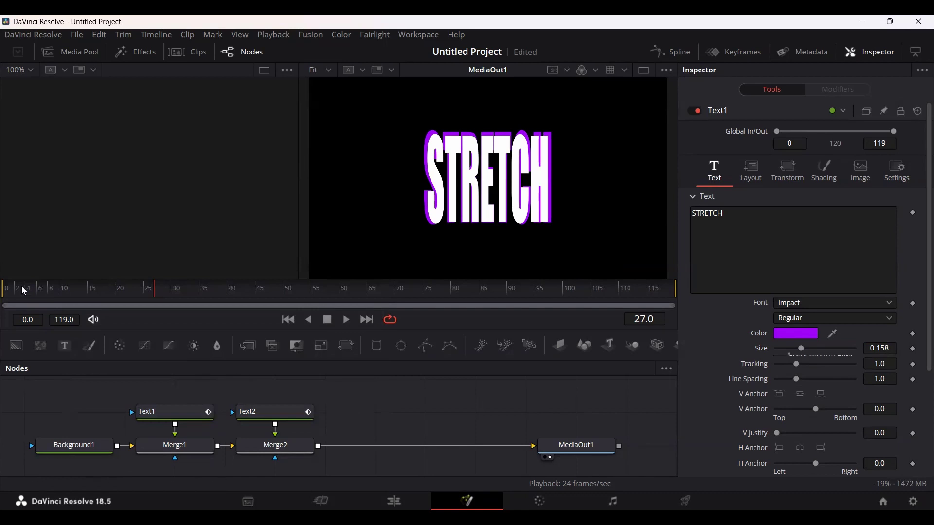
Preview the animation from frame 0, then move the Text1 node higher and select it.
{"action": "left_click", "coordinate": [2, 291]}
{"action": "key", "text": "space"}
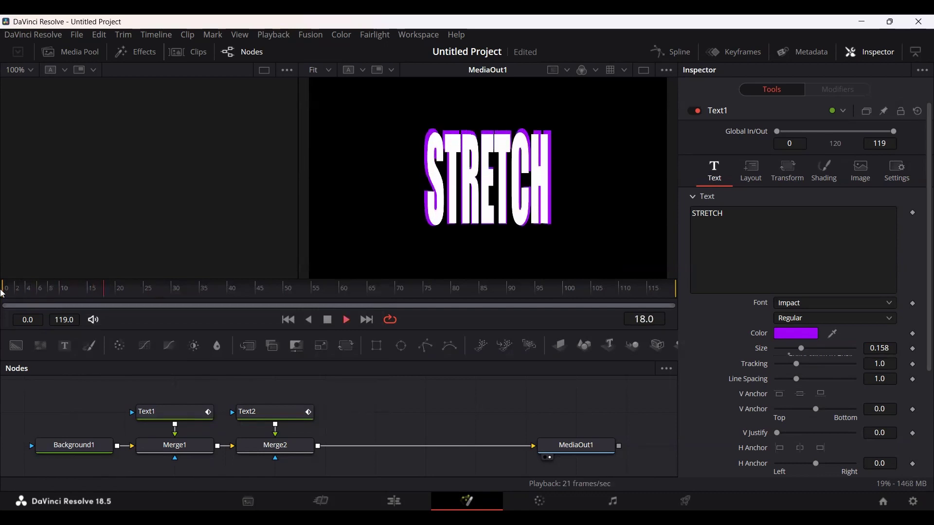
{"action": "key", "text": "space"}
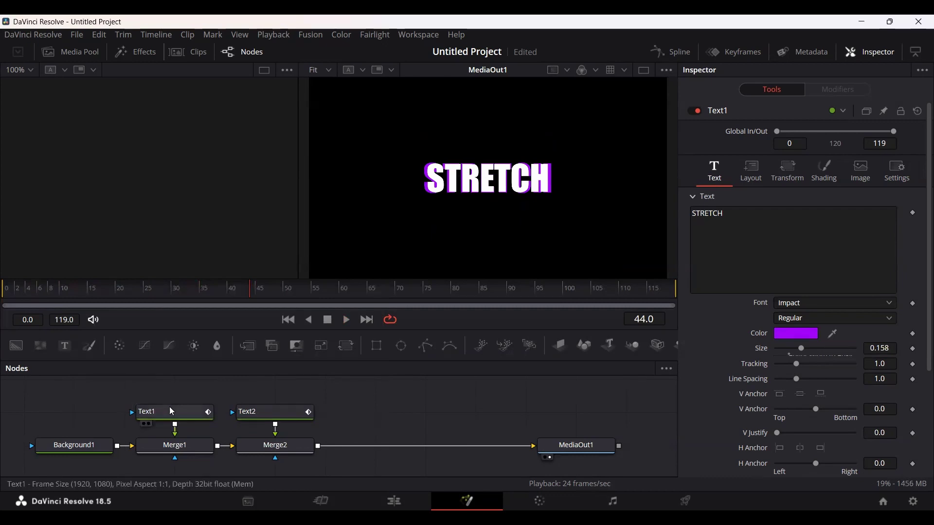
{"action": "left_click_drag", "start_coordinate": [177, 410], "coordinate": [175, 386]}
{"action": "left_click", "coordinate": [176, 386]}
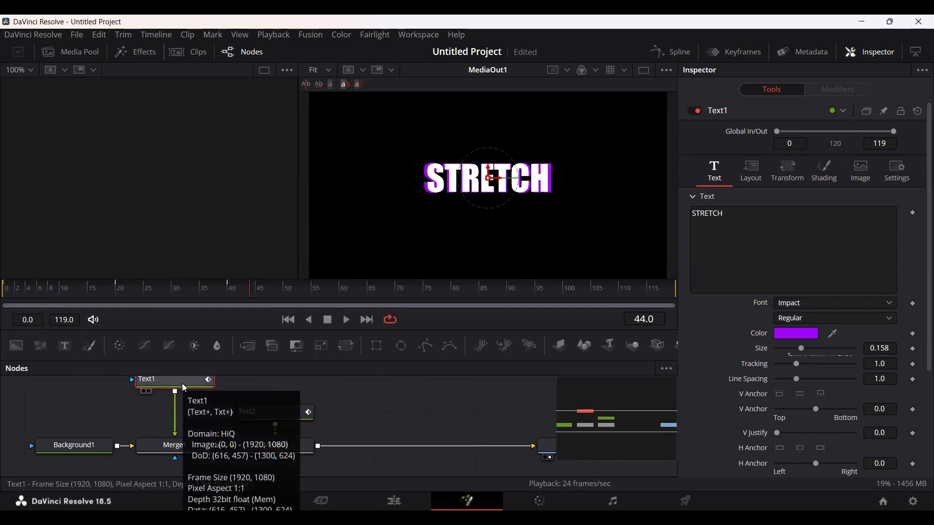
Insert a Soft Glow node between Text1 and Merge1 via the 'glo' tool search.
{"action": "key", "text": "shift+space"}
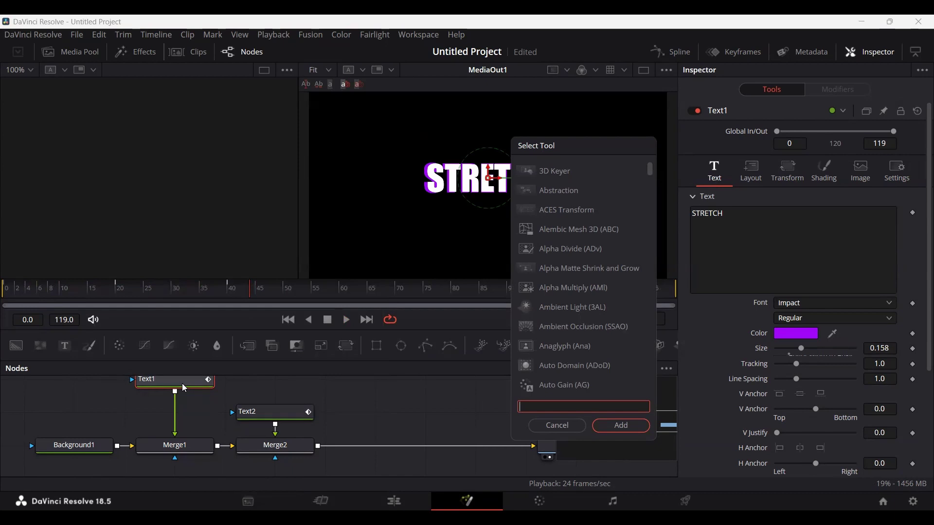
{"action": "type", "text": "glo"}
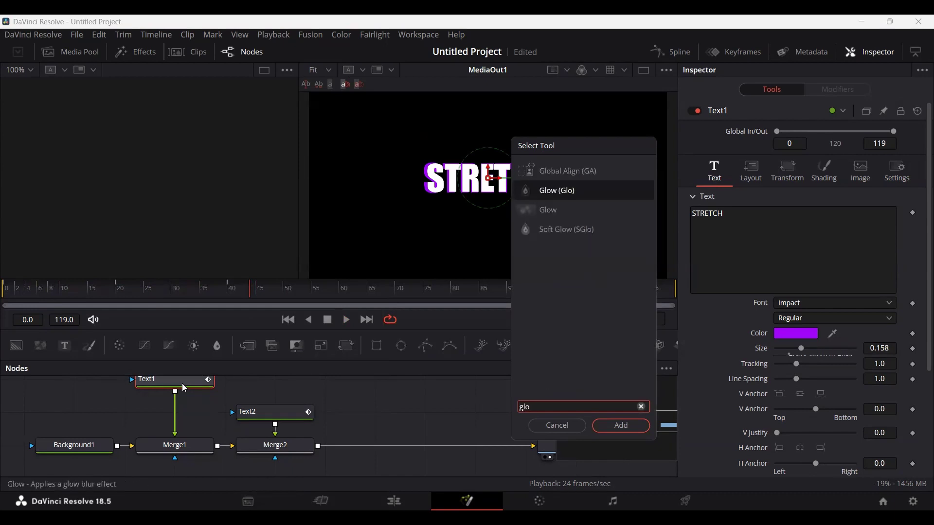
{"action": "key", "text": "Down"}
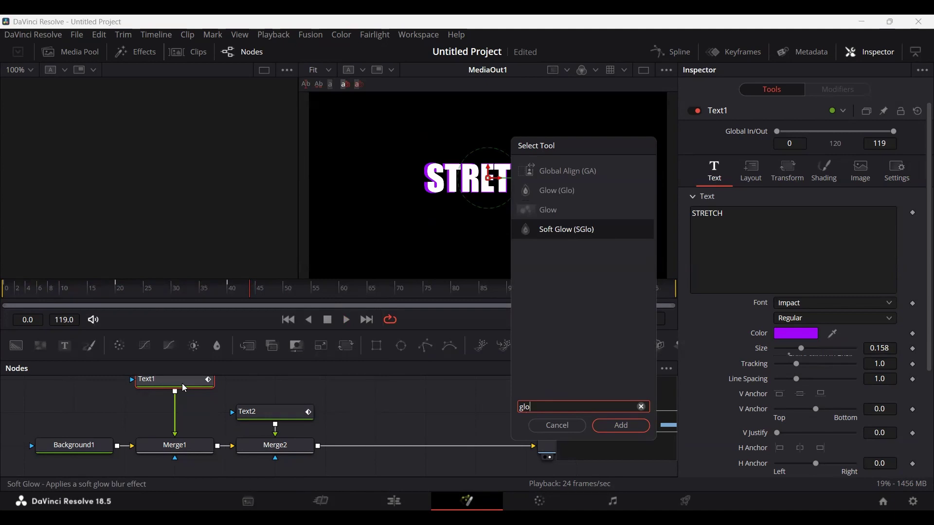
{"action": "key", "text": "Return"}
{"action": "mouse_move", "coordinate": [214, 417]}
{"action": "left_mouse_down"}
{"action": "mouse_move", "coordinate": [156, 418]}
{"action": "mouse_move", "coordinate": [221, 417]}
{"action": "left_mouse_up"}
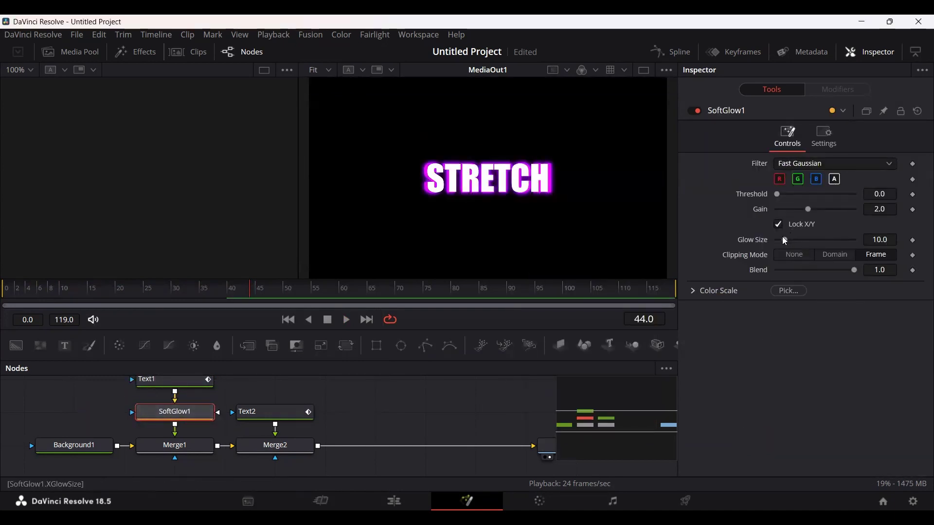
Set SoftGlow1's Glow Size to 9.4 and Gain to 2.362.
{"action": "mouse_move", "coordinate": [783, 241]}
{"action": "left_mouse_down"}
{"action": "mouse_move", "coordinate": [796, 240]}
{"action": "mouse_move", "coordinate": [785, 244]}
{"action": "left_mouse_up"}
{"action": "left_click_drag", "start_coordinate": [810, 208], "coordinate": [777, 194]}
{"action": "left_click", "coordinate": [440, 407]}
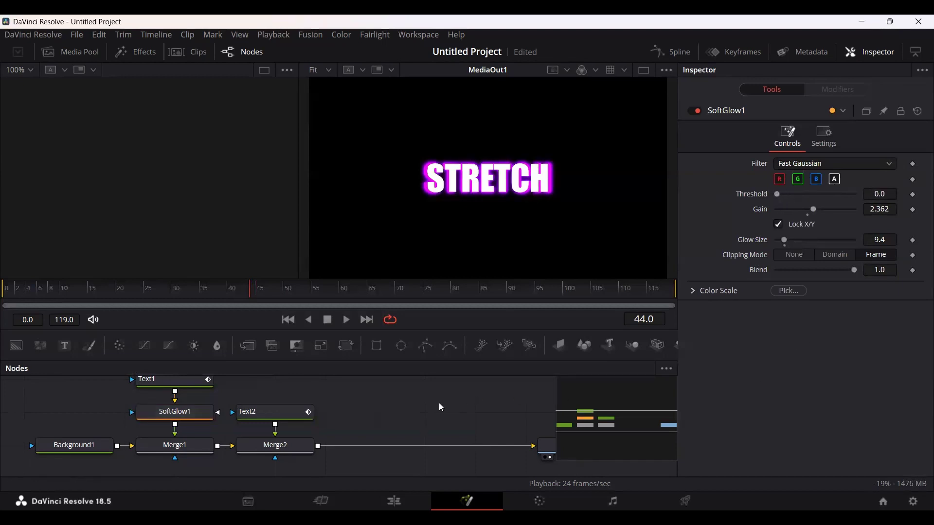
Rewind to frame 0 and play back to preview the glow, then select the text, glow and merge nodes.
{"action": "left_click_drag", "start_coordinate": [80, 290], "coordinate": [3, 291]}
{"action": "key", "text": "space"}
{"action": "left_click_drag", "start_coordinate": [319, 462], "coordinate": [298, 436]}
Shift the text and merge nodes right and add a Background node left of SoftGlow1.
{"action": "left_click_drag", "start_coordinate": [180, 476], "coordinate": [331, 475]}
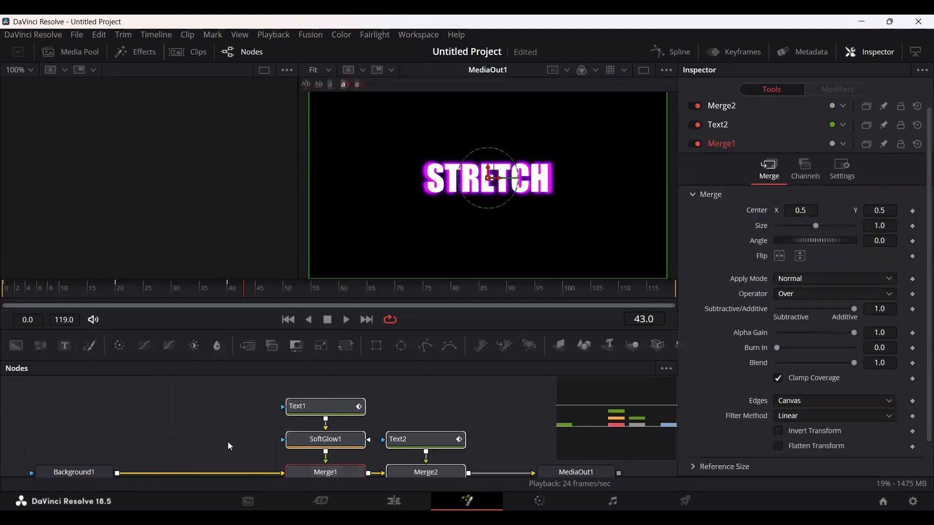
{"action": "left_click_drag", "start_coordinate": [16, 346], "coordinate": [187, 407]}
{"action": "scroll", "coordinate": [233, 421], "scroll_direction": "up", "scroll_amount": 2}
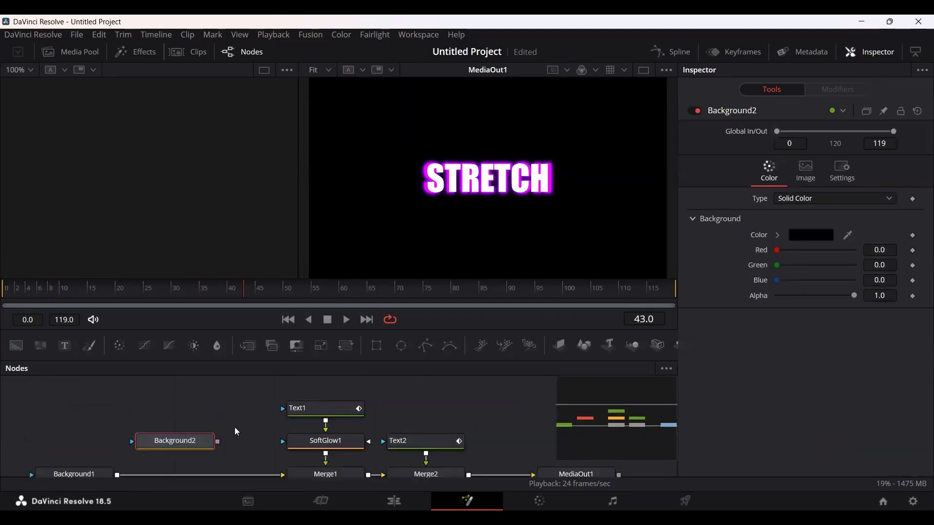
{"action": "scroll", "coordinate": [231, 425], "scroll_direction": "down", "scroll_amount": 2}
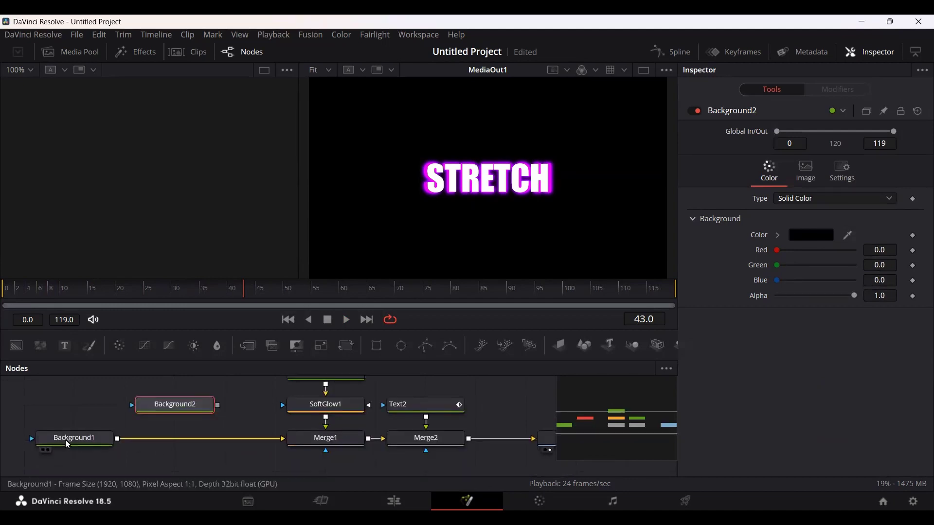
{"action": "left_click", "coordinate": [61, 443]}
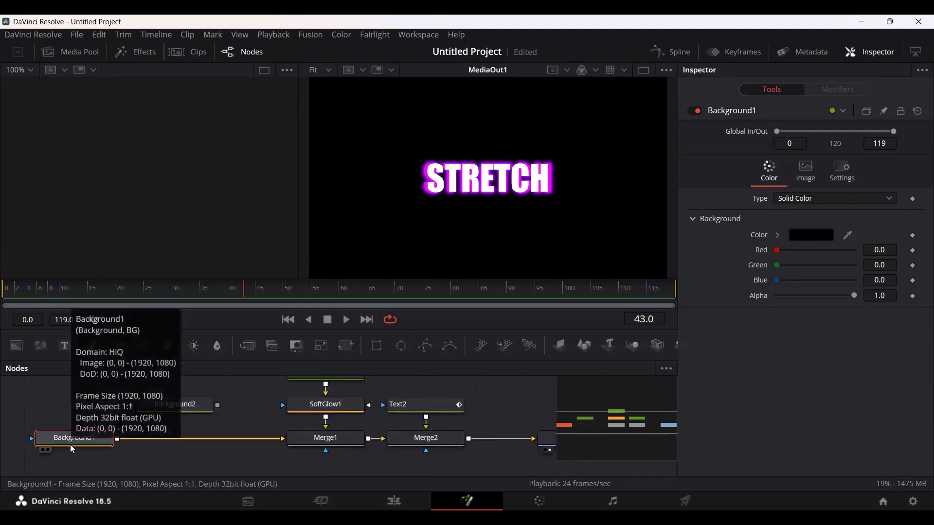
Make Background1 a radial gradient with Start X at 0.494.
{"action": "left_click", "coordinate": [798, 202]}
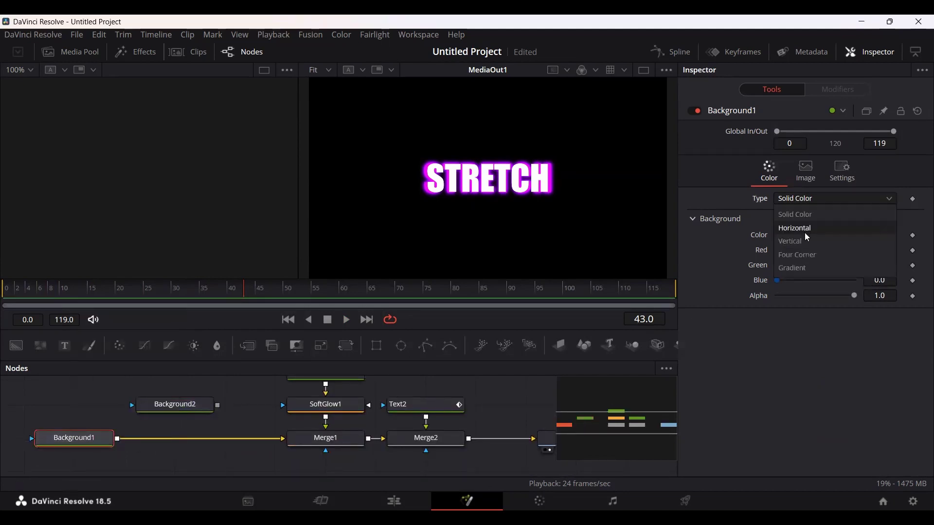
{"action": "left_click", "coordinate": [809, 269]}
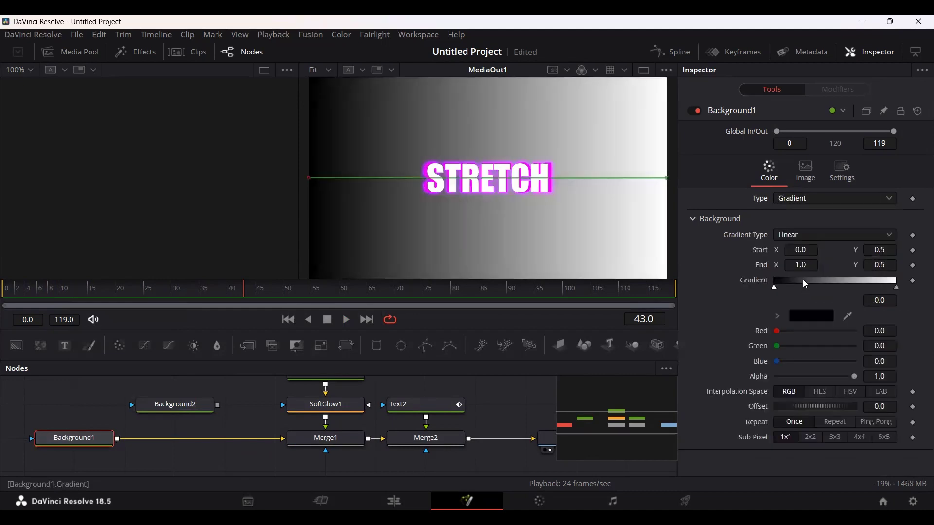
{"action": "left_click", "coordinate": [799, 236]}
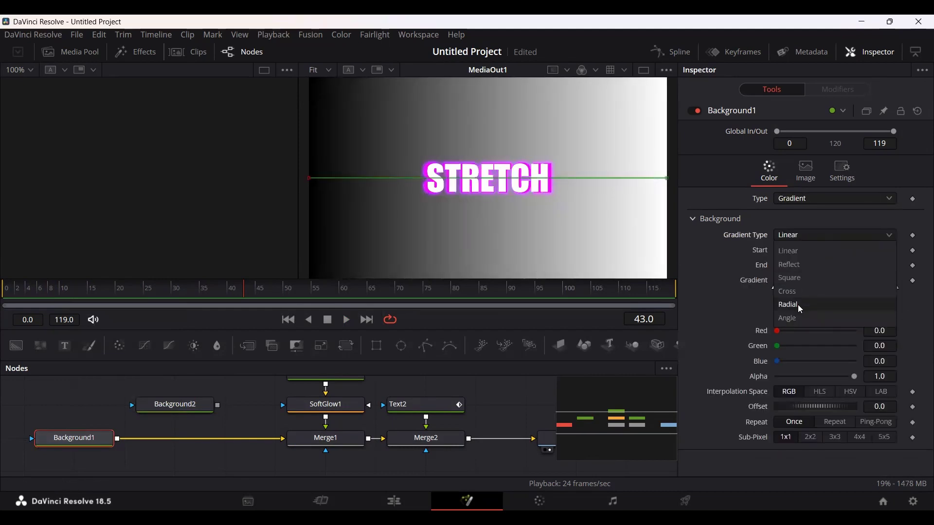
{"action": "left_click", "coordinate": [798, 305]}
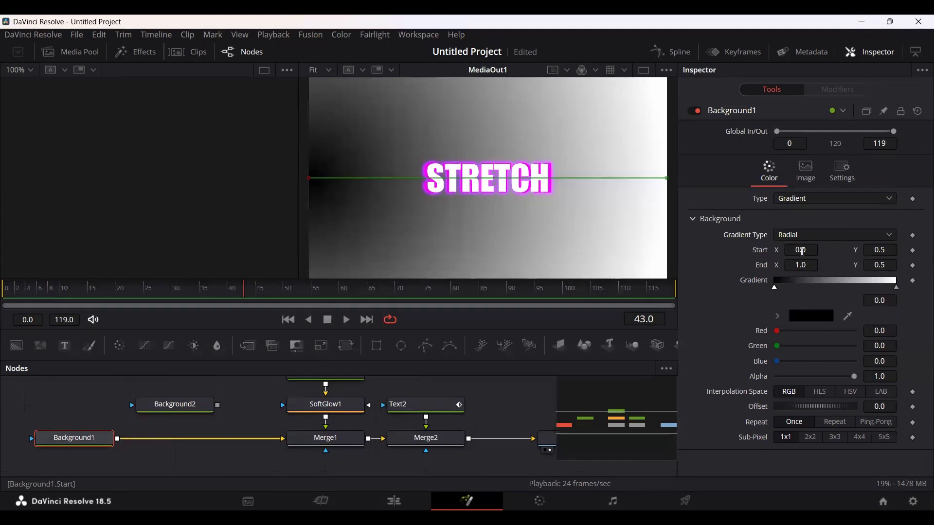
{"action": "left_click_drag", "start_coordinate": [803, 252], "coordinate": [824, 312]}
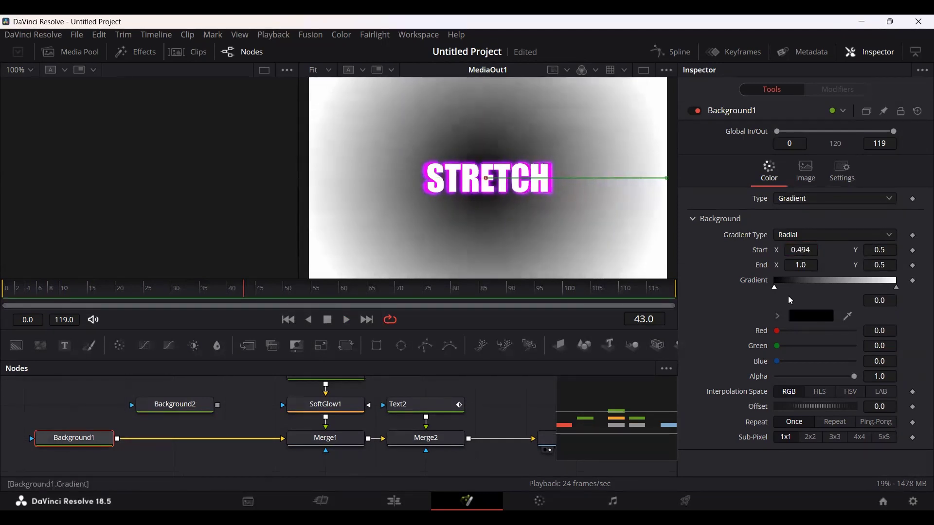
Choose dark purple colours for the gradient stops.
{"action": "left_click", "coordinate": [812, 321]}
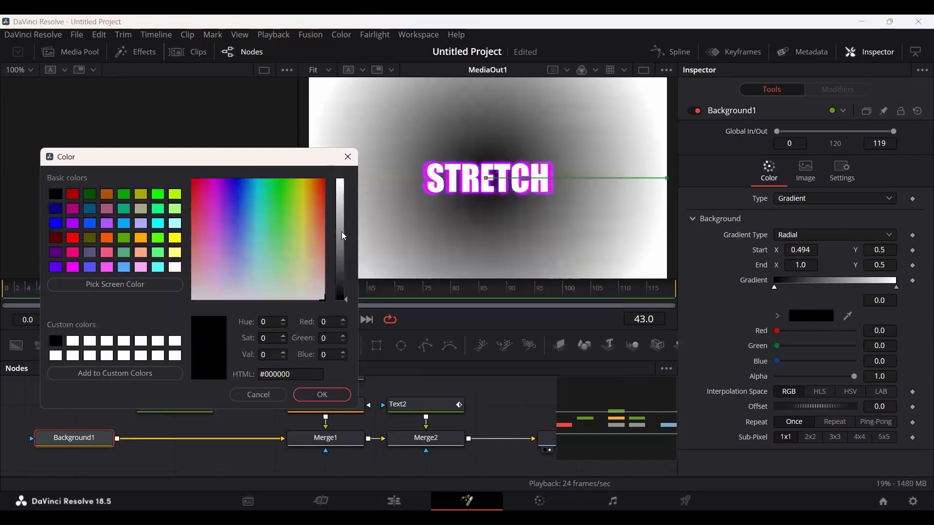
{"action": "left_click", "coordinate": [224, 181]}
{"action": "left_click", "coordinate": [341, 220]}
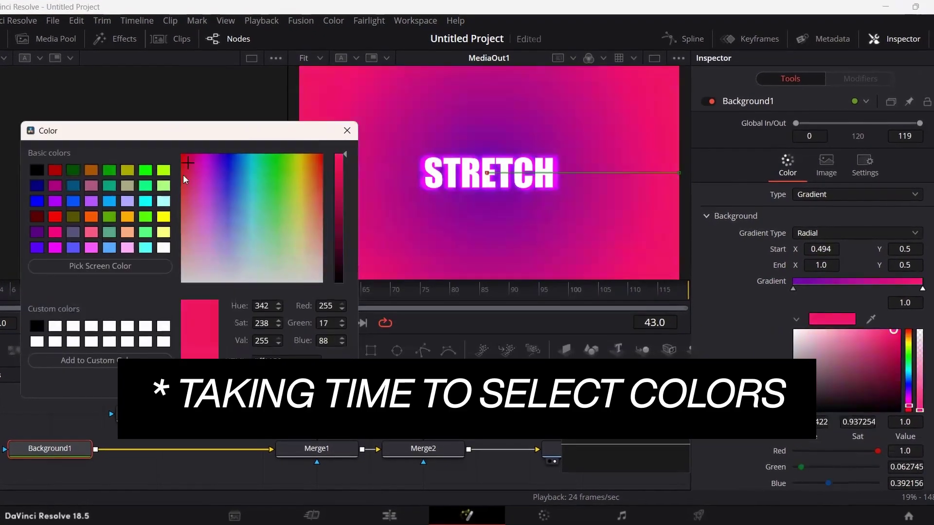
{"action": "left_click", "coordinate": [229, 186]}
{"action": "left_click", "coordinate": [334, 226]}
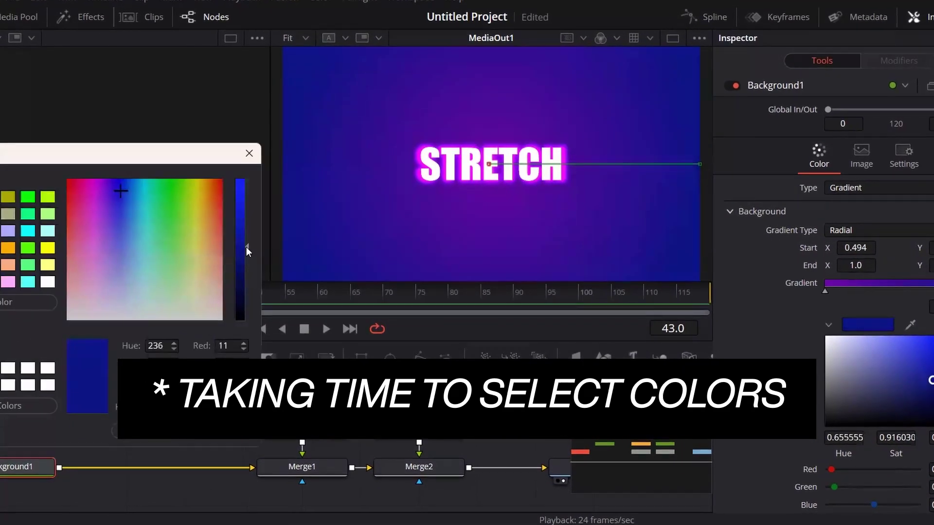
{"action": "left_click", "coordinate": [99, 218]}
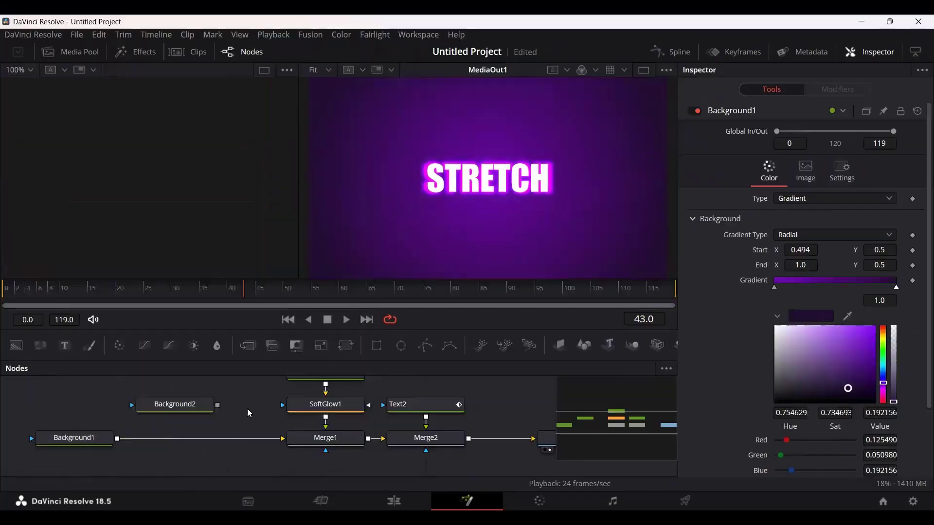
Add an Ellipse mask to Background2 and merge it over Background1 as Merge3.
{"action": "left_click_drag", "start_coordinate": [401, 346], "coordinate": [89, 408]}
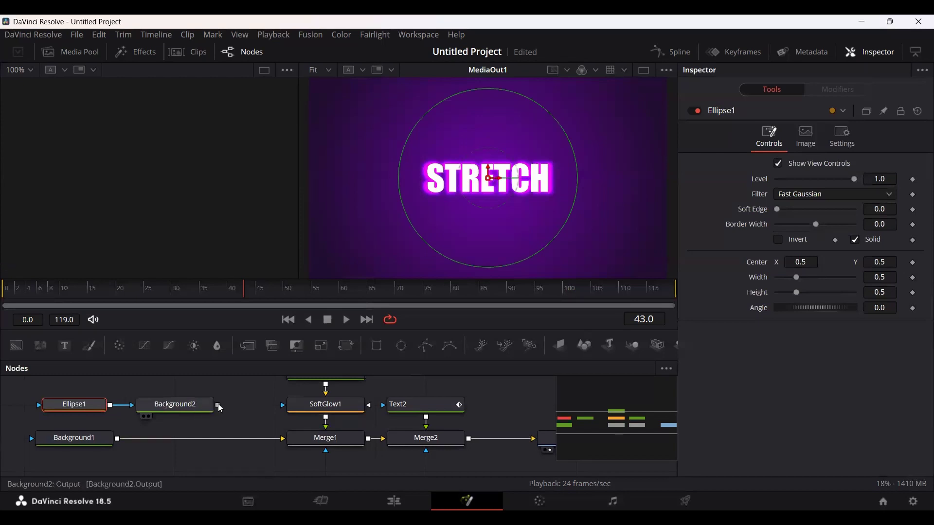
{"action": "left_click_drag", "start_coordinate": [218, 405], "coordinate": [124, 442]}
{"action": "left_click", "coordinate": [74, 404]}
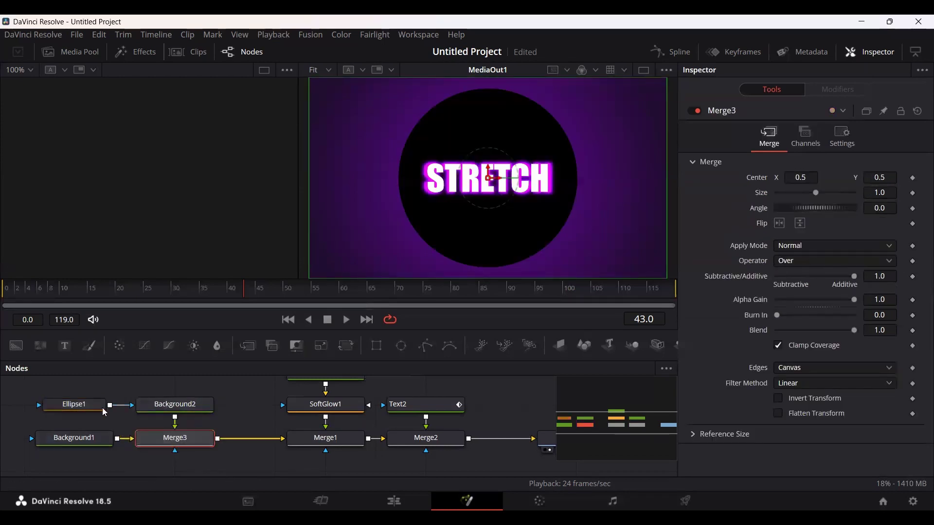
Set Background2's colour to dark navy #0e0c41 and rewind to frame 0.
{"action": "left_click", "coordinate": [174, 404]}
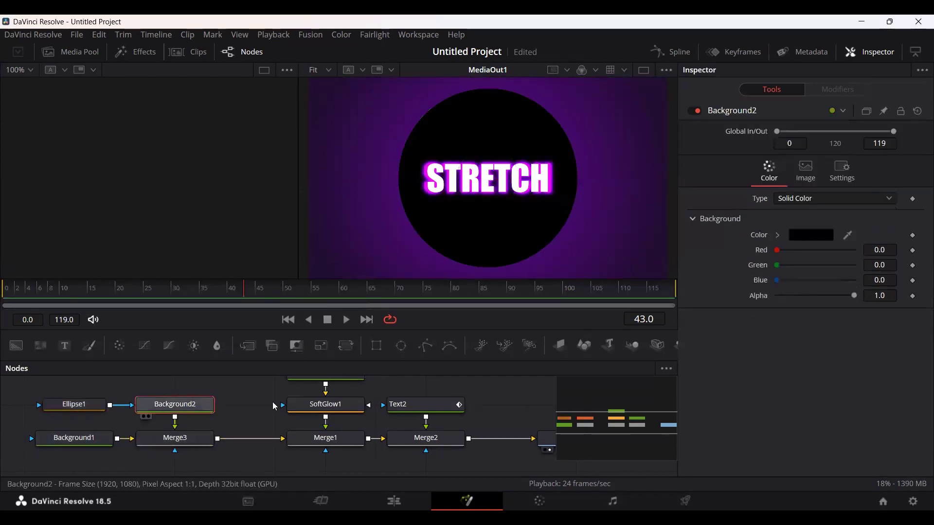
{"action": "left_click", "coordinate": [778, 235]}
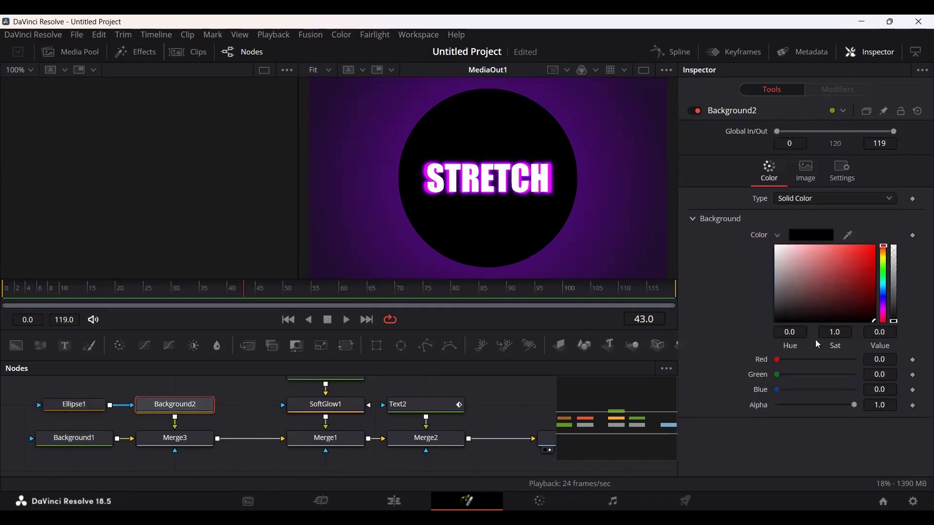
{"action": "left_click", "coordinate": [826, 240]}
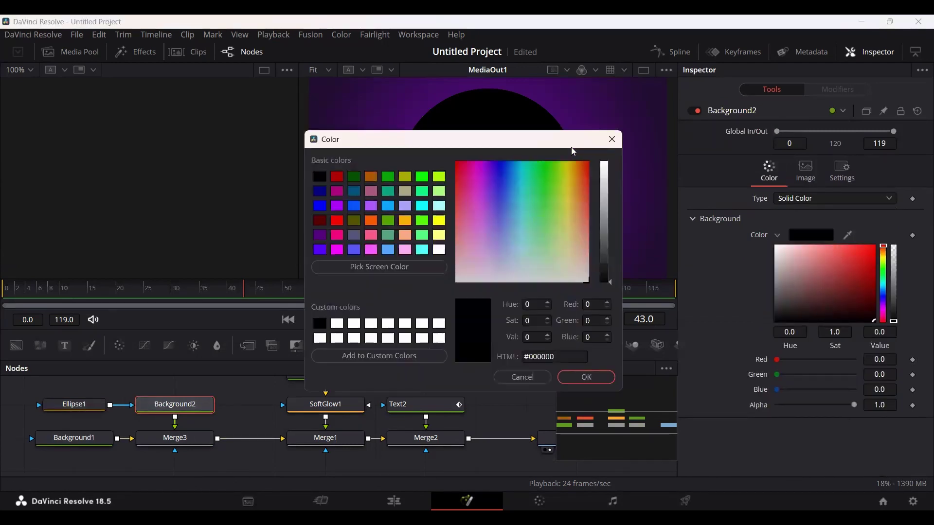
{"action": "left_click_drag", "start_coordinate": [569, 151], "coordinate": [290, 201]}
{"action": "left_click", "coordinate": [220, 233]}
{"action": "left_click_drag", "start_coordinate": [325, 272], "coordinate": [321, 302]}
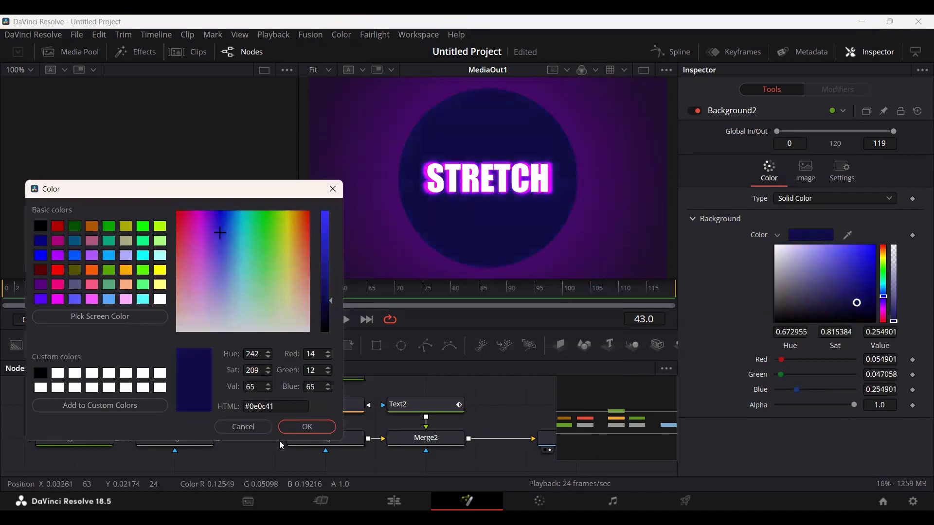
{"action": "left_click", "coordinate": [294, 427]}
{"action": "left_click", "coordinate": [3, 296]}
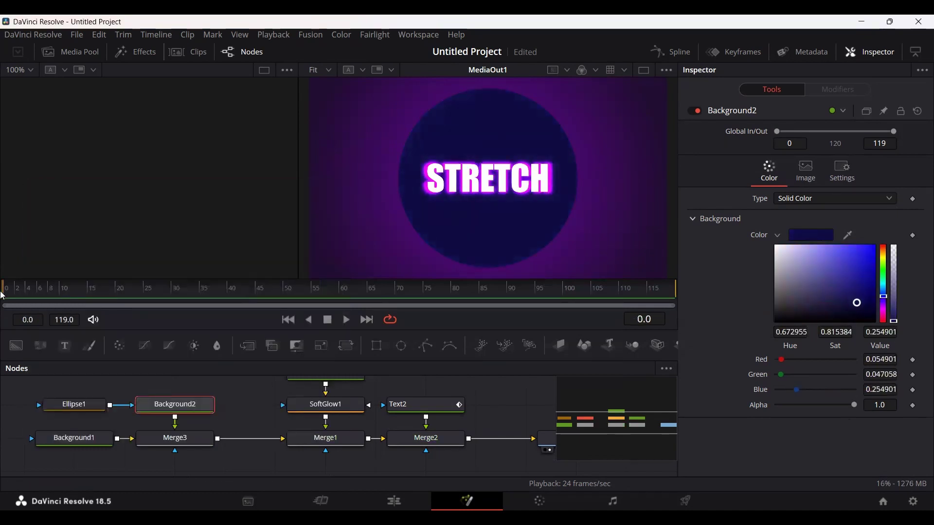
{"action": "key", "text": "space"}
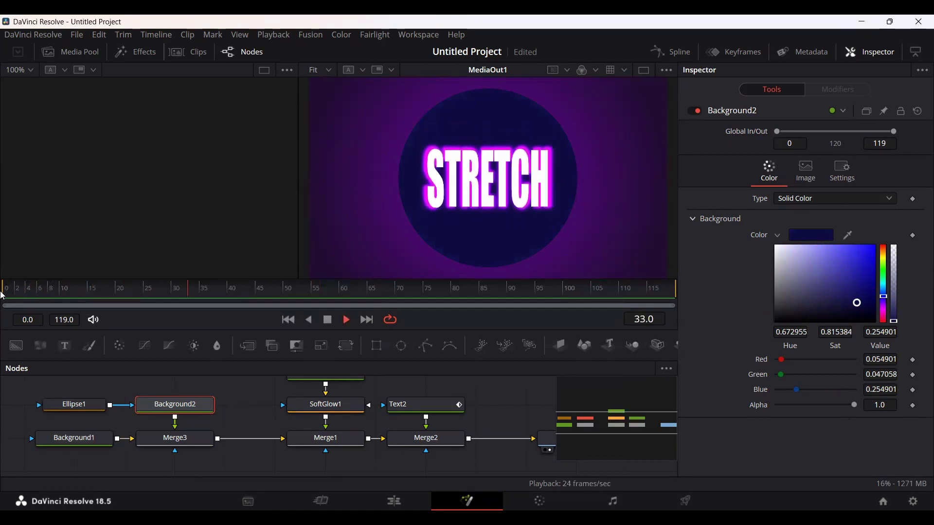